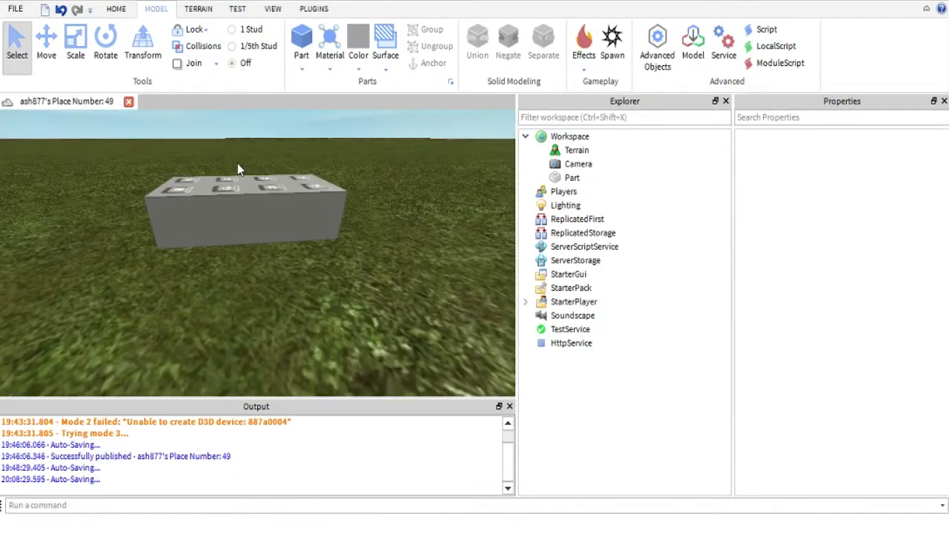
left_click(116, 9)
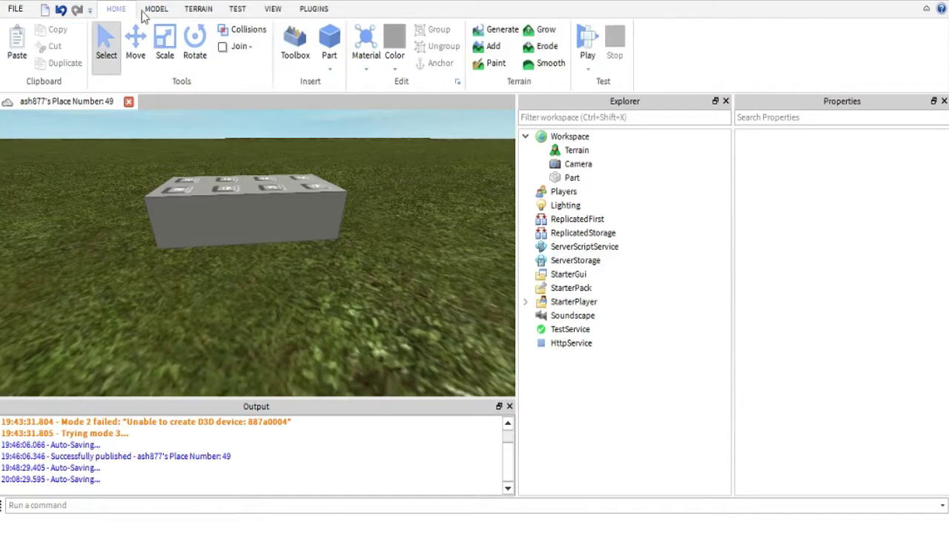
left_click(152, 10)
left_click(194, 9)
left_click(237, 9)
left_click(273, 10)
left_click(314, 10)
left_click(117, 8)
Select the grey block part and reposition it on the grass at about 20.7, 2.5, -44.6.
left_click(165, 44)
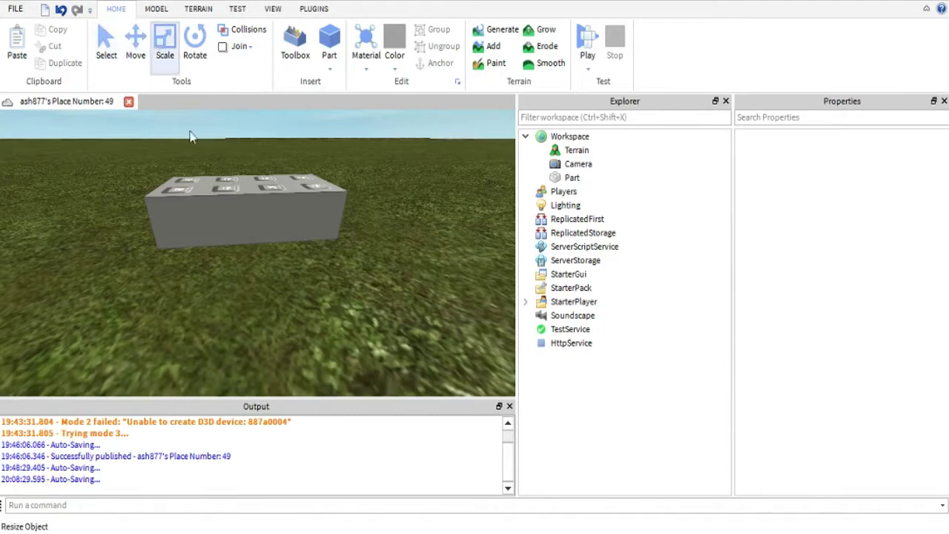
left_click(251, 181)
right_click_drag(387, 232, 270, 243)
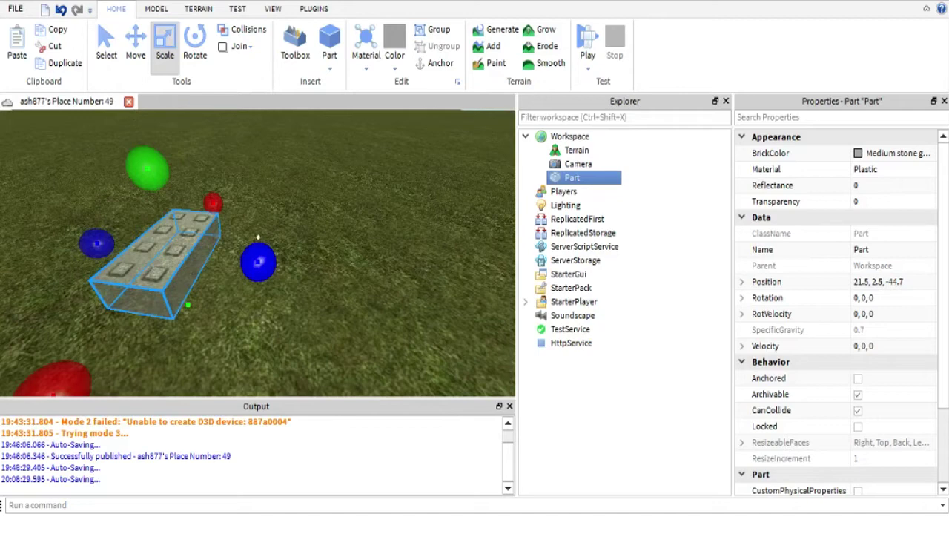
key("ctrl+1")
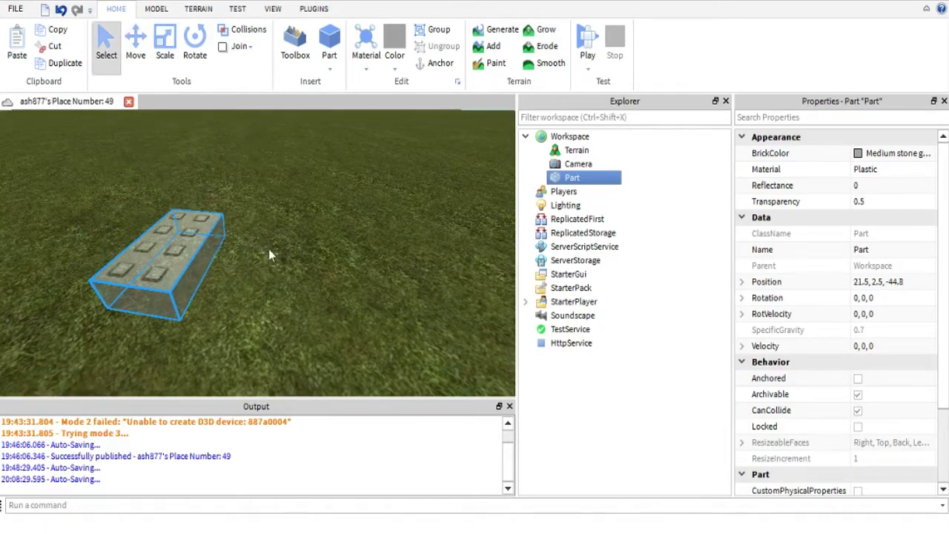
scroll(254, 248, "down", 5)
scroll(254, 248, "up", 7)
right_click_drag(254, 249, 242, 199)
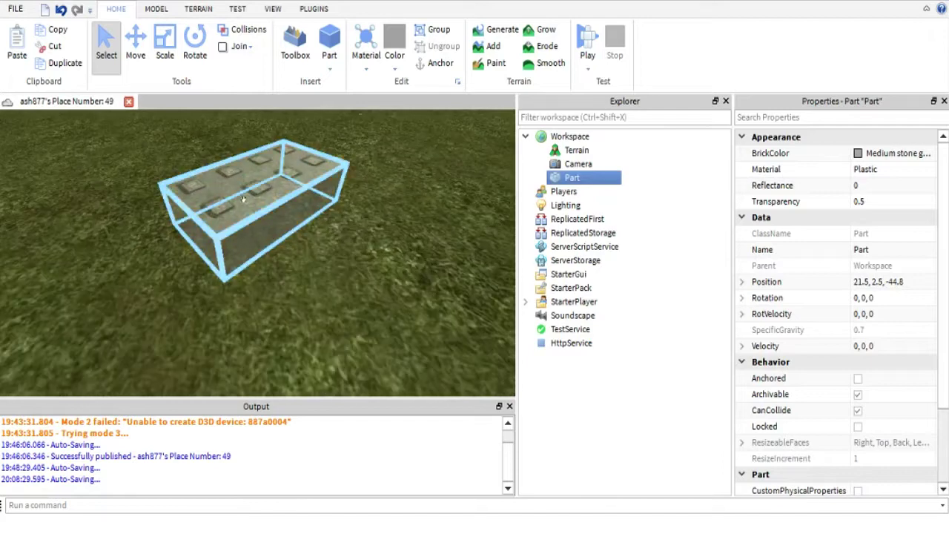
scroll(242, 198, "down", 5)
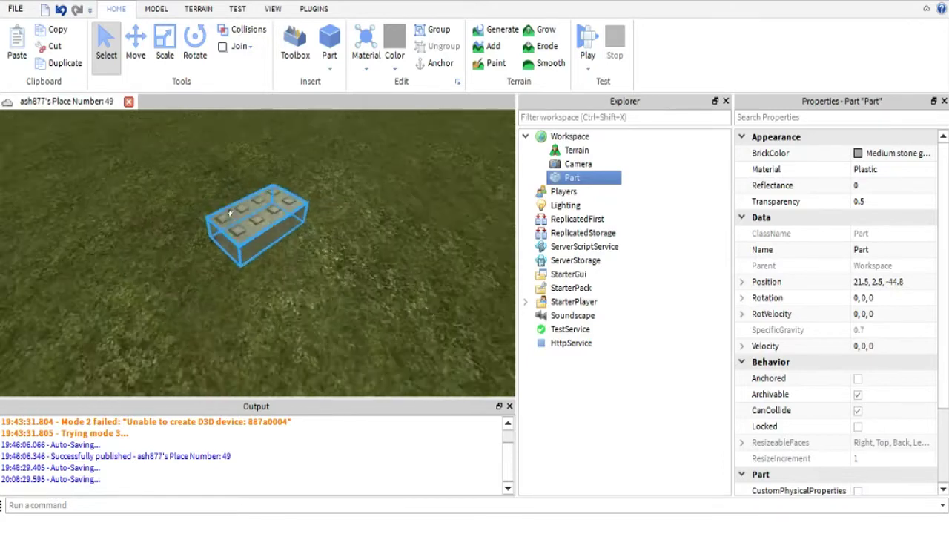
left_click_drag(265, 211, 272, 205)
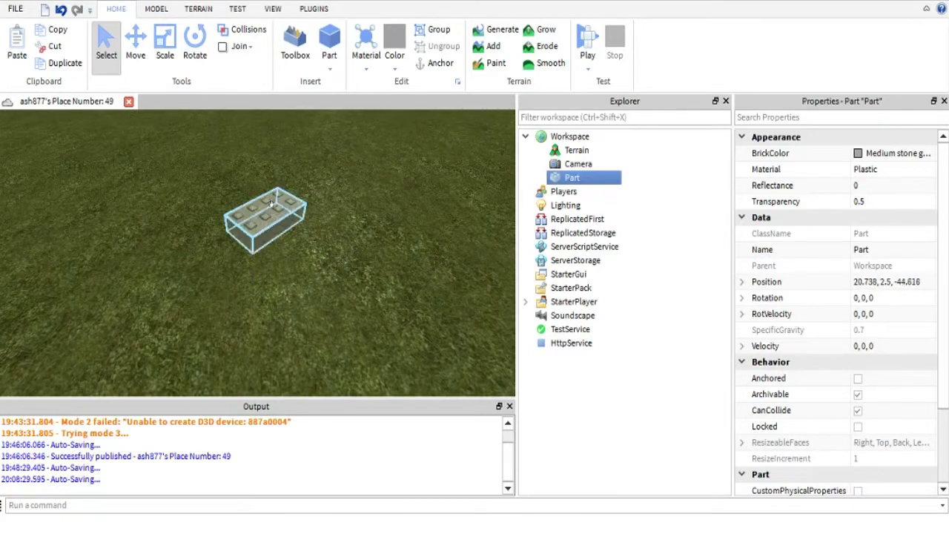
Show the Rotate handles on the block part and view the models offered in the Toolbox, closing it when done.
left_click(210, 66)
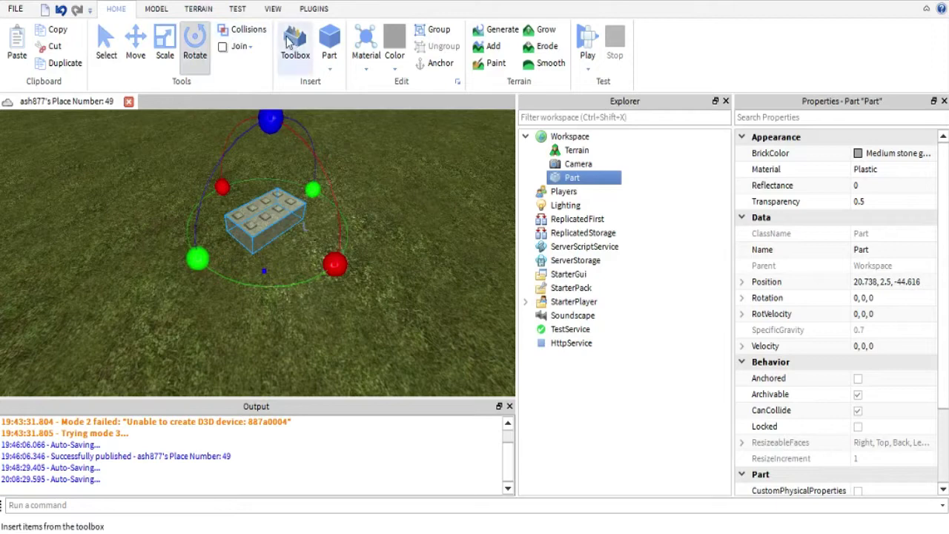
left_click(299, 56)
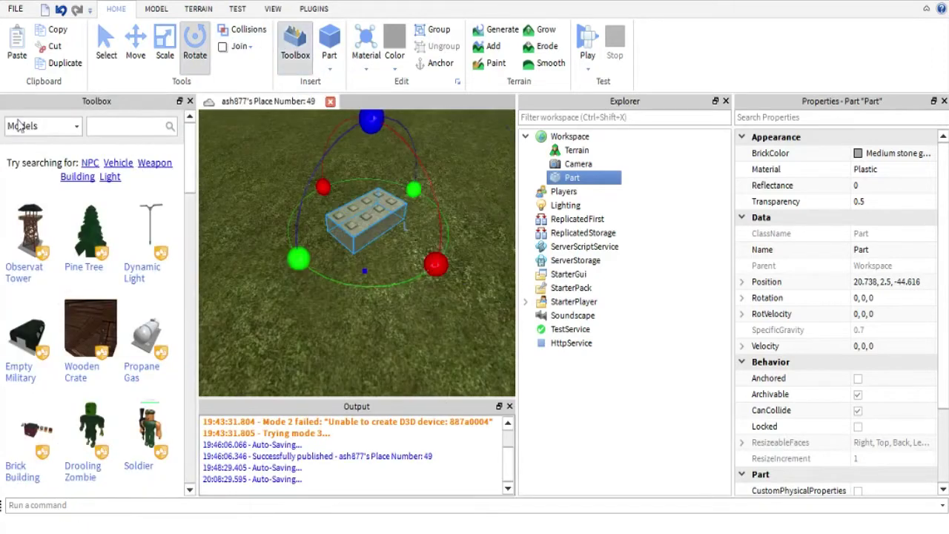
left_click(189, 102)
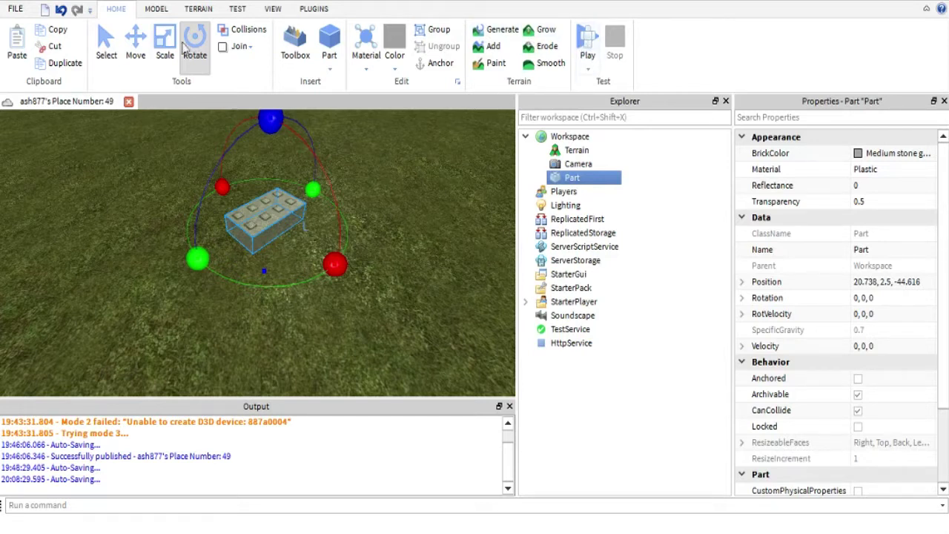
Examine the Advanced Objects list for the selected part and for the Workspace.
left_click(156, 8)
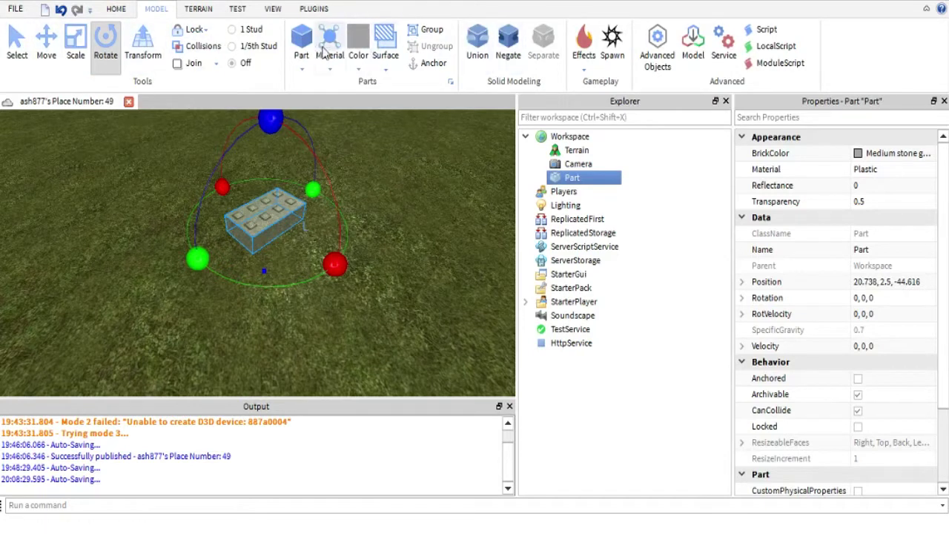
left_click(655, 52)
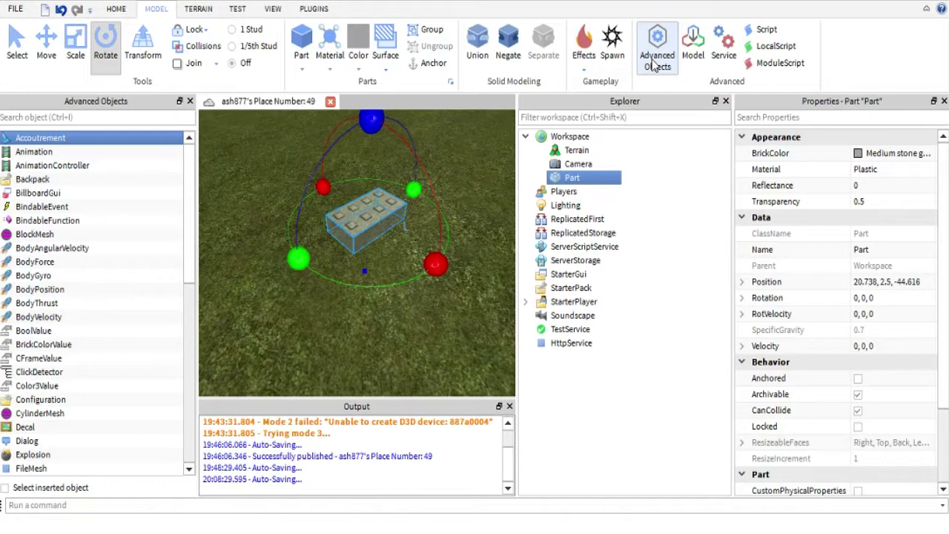
scroll(189, 154, "down", 20)
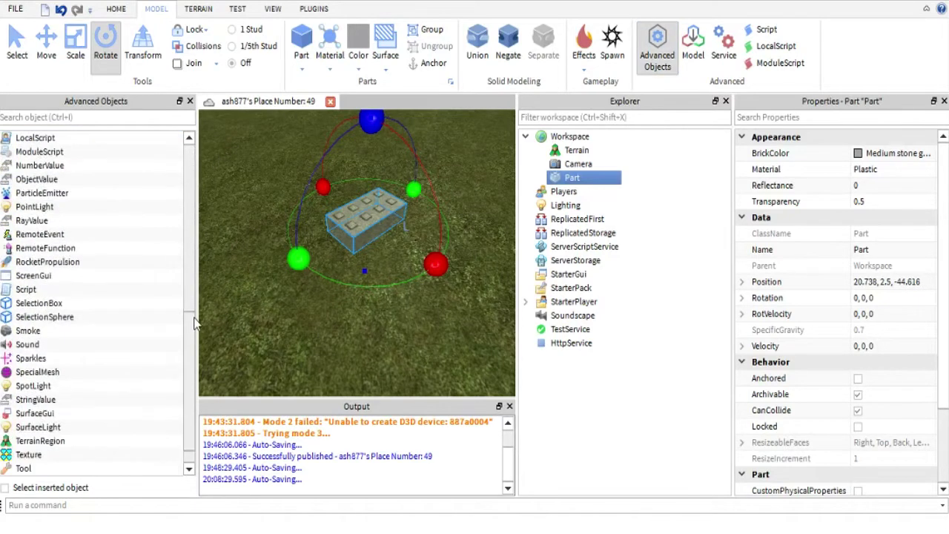
scroll(190, 163, "up", 20)
scroll(190, 171, "down", 1)
scroll(191, 171, "up", 1)
left_click(49, 345)
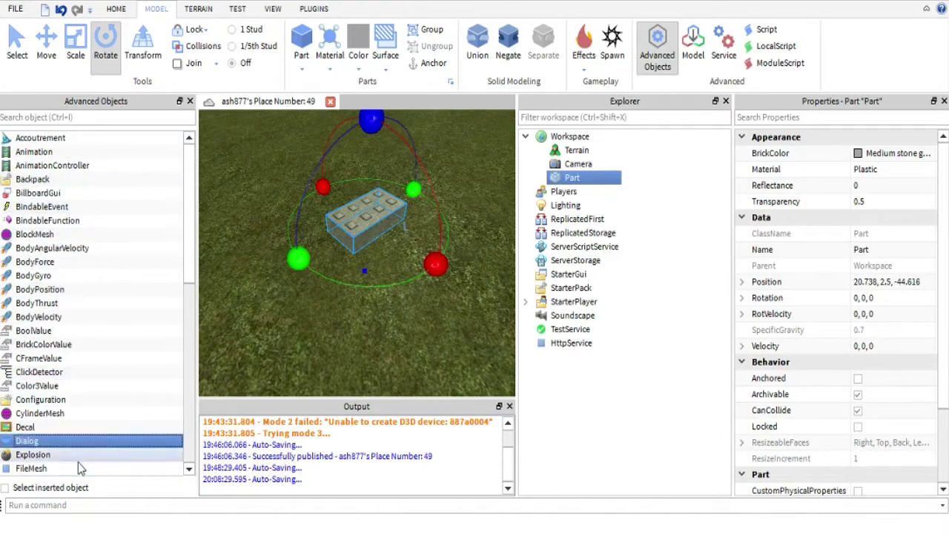
left_click_drag(102, 279, 103, 277)
left_click(568, 136)
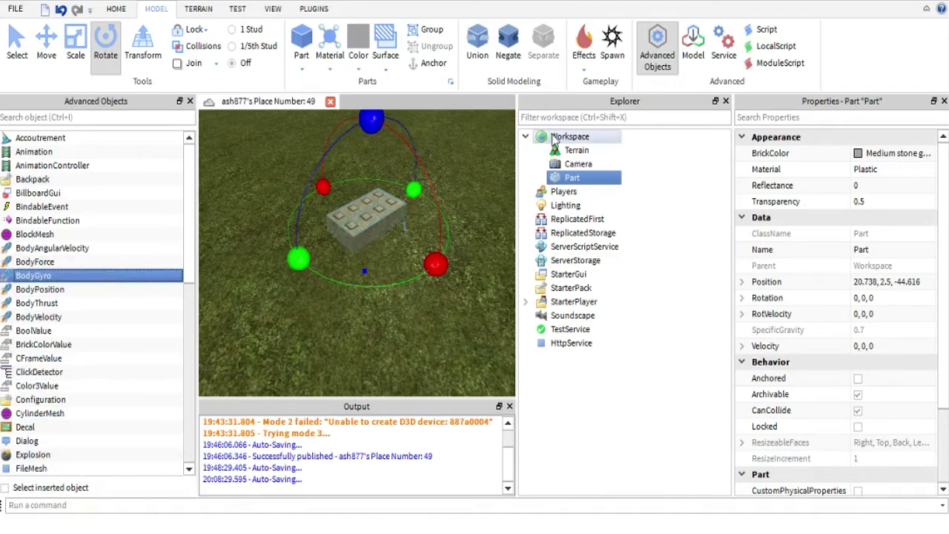
scroll(197, 194, "down", 15)
scroll(202, 195, "up", 10)
scroll(202, 195, "down", 10)
scroll(97, 317, "down", 1)
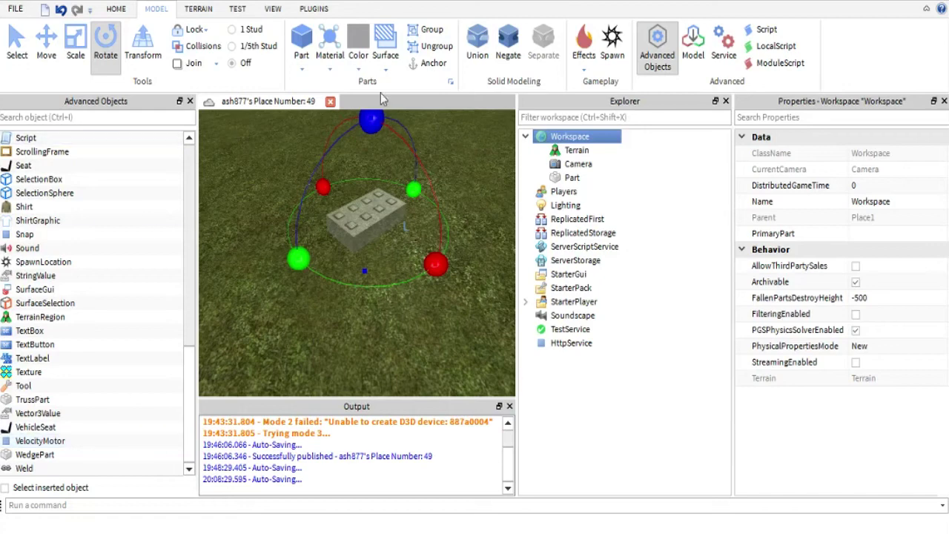
Insert a Part into the Workspace from Advanced Objects and place it beside the existing block at about 21.8, 2.5, -49.
left_click(572, 180)
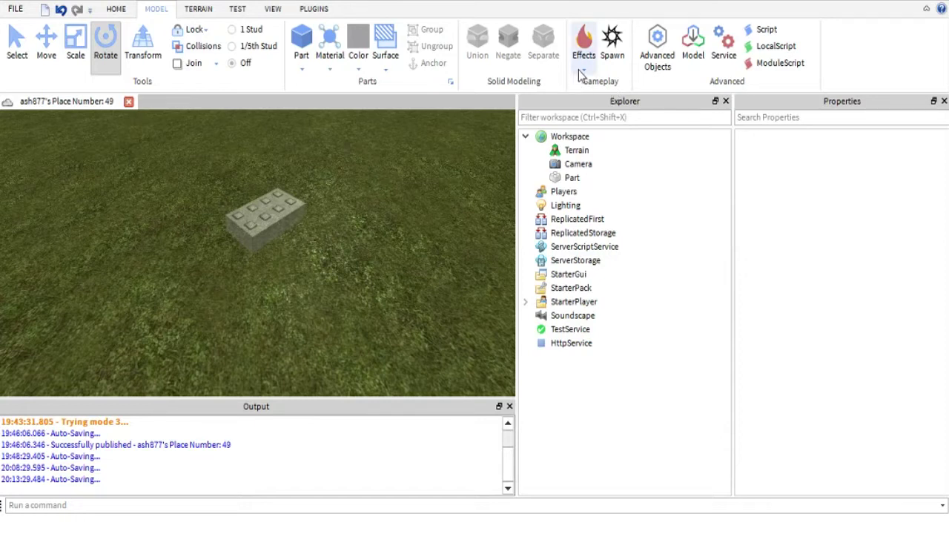
left_click(569, 136)
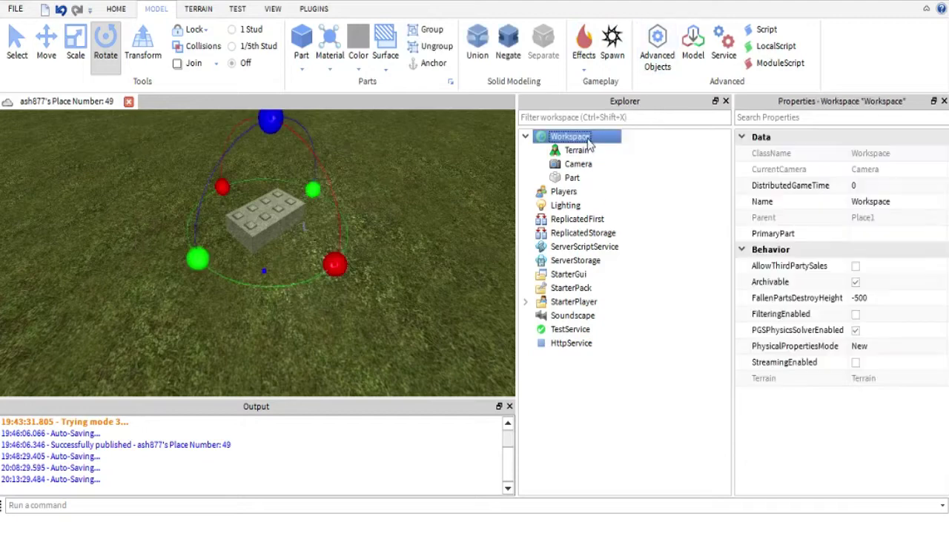
left_click(658, 54)
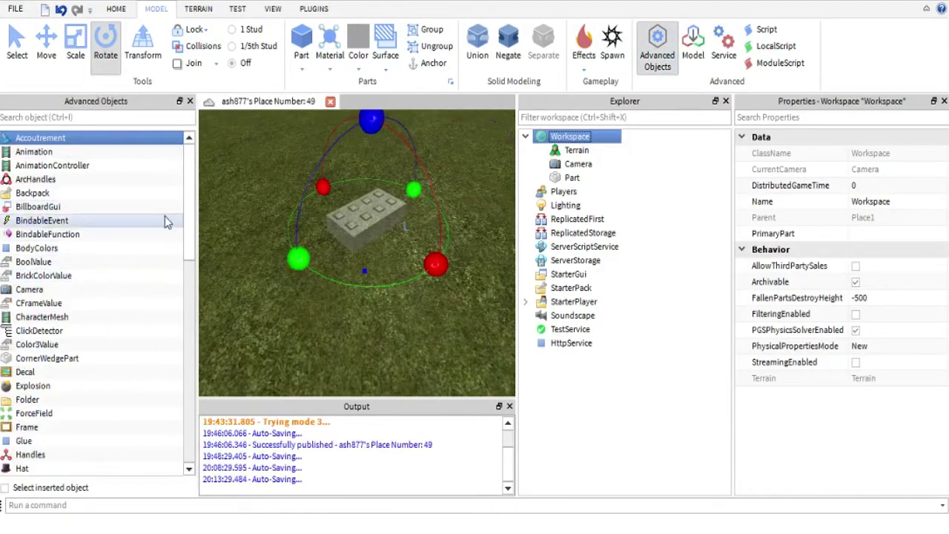
scroll(189, 188, "down", 4)
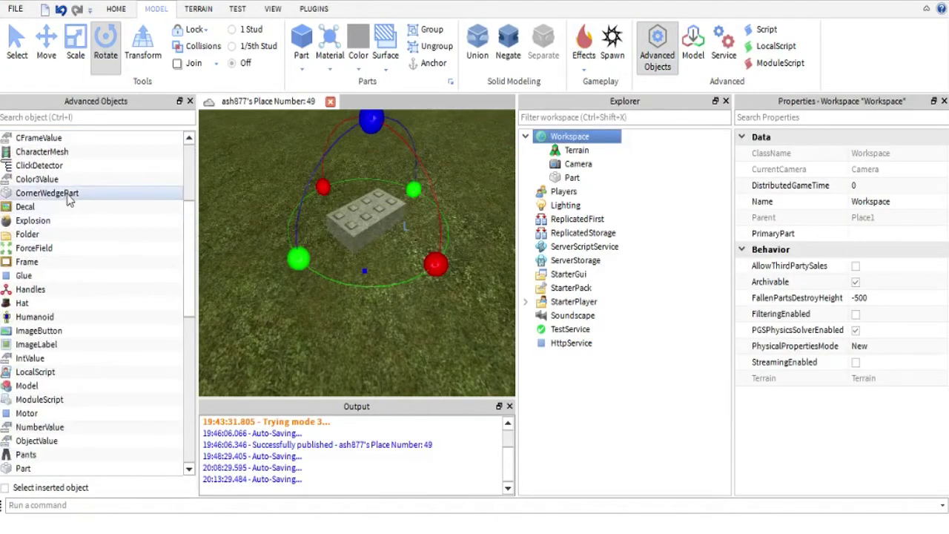
scroll(87, 330, "down", 3)
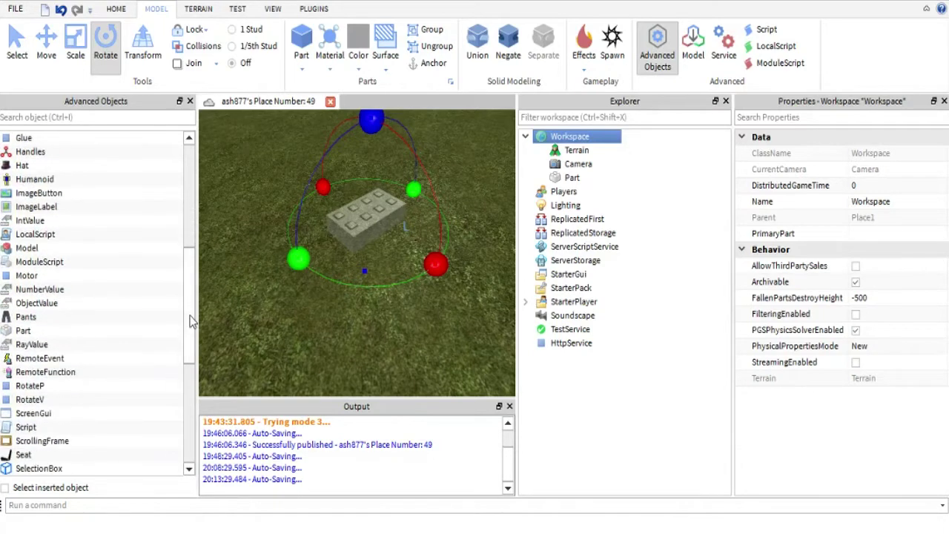
left_click(88, 331)
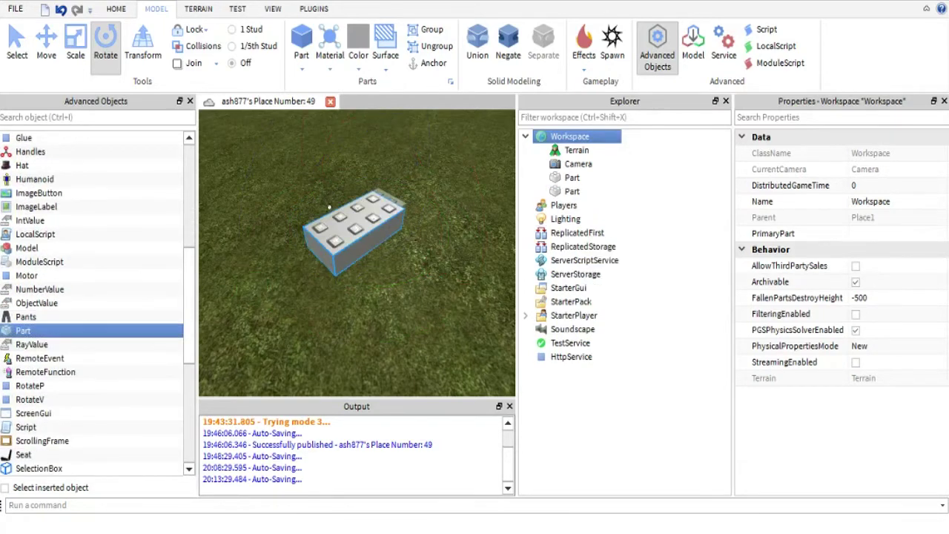
left_click_drag(352, 234, 394, 262)
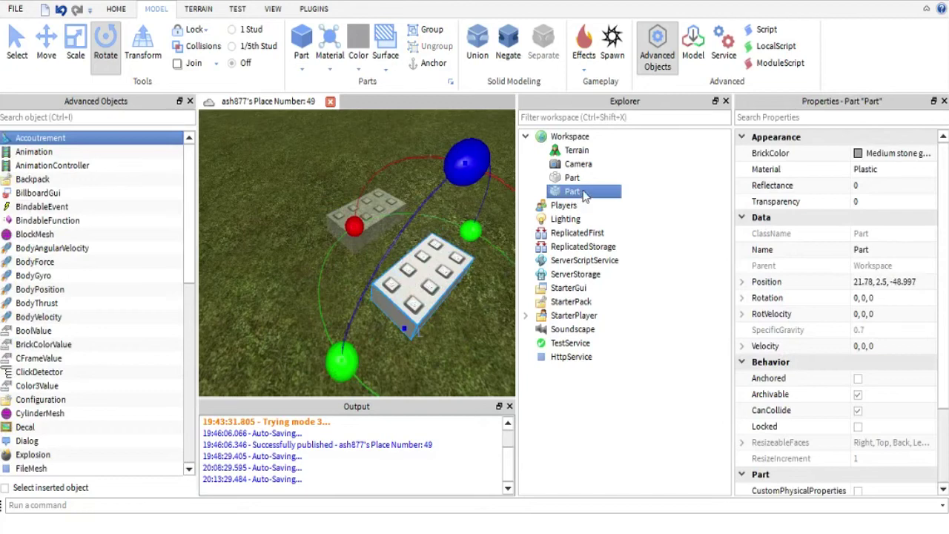
Delete both block parts from the Workspace.
left_click(585, 178)
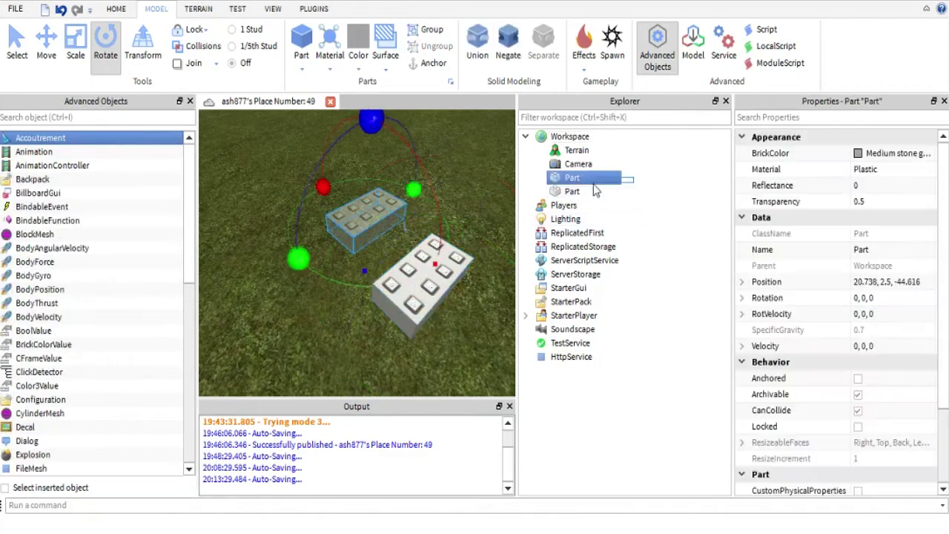
left_click(593, 192, "ctrl")
key("Delete")
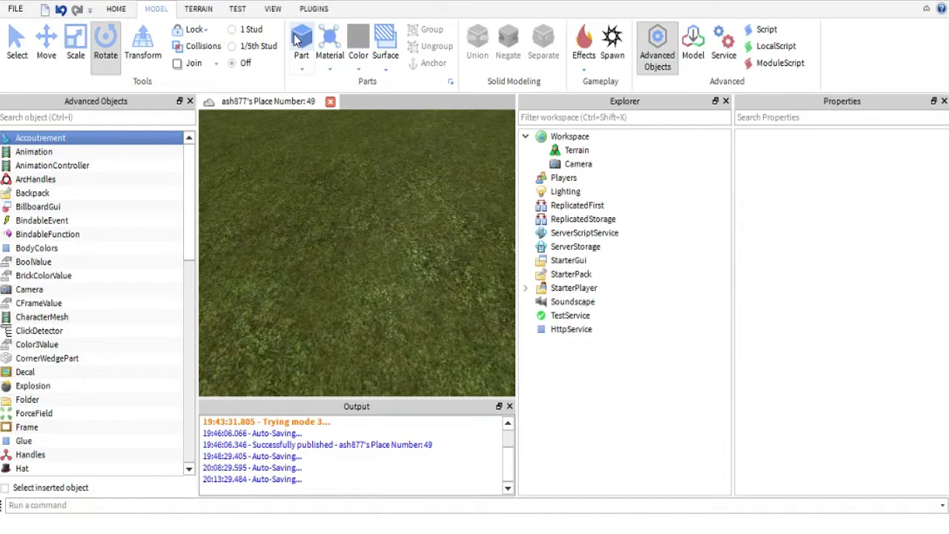
Insert a block part and a sphere part in turn, deleting each one after it is shown.
left_click(301, 59)
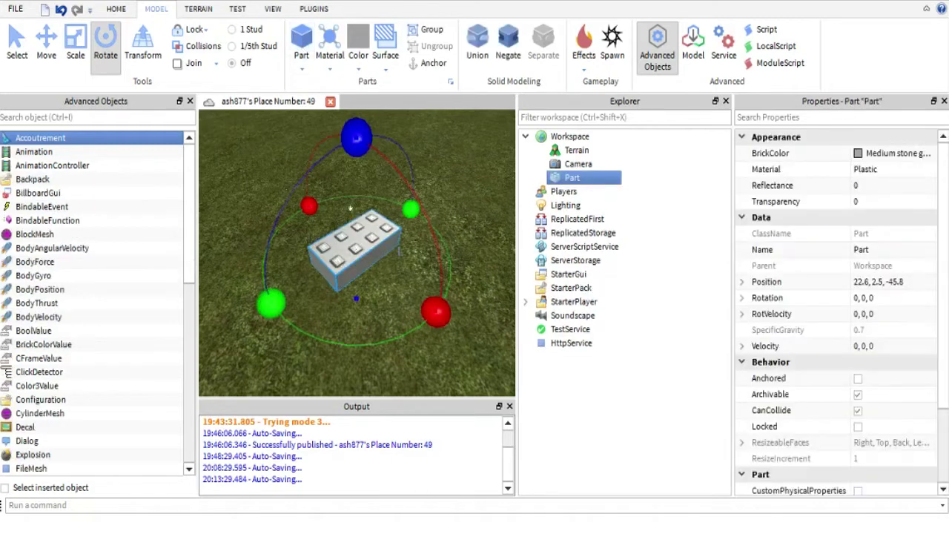
left_click(190, 101)
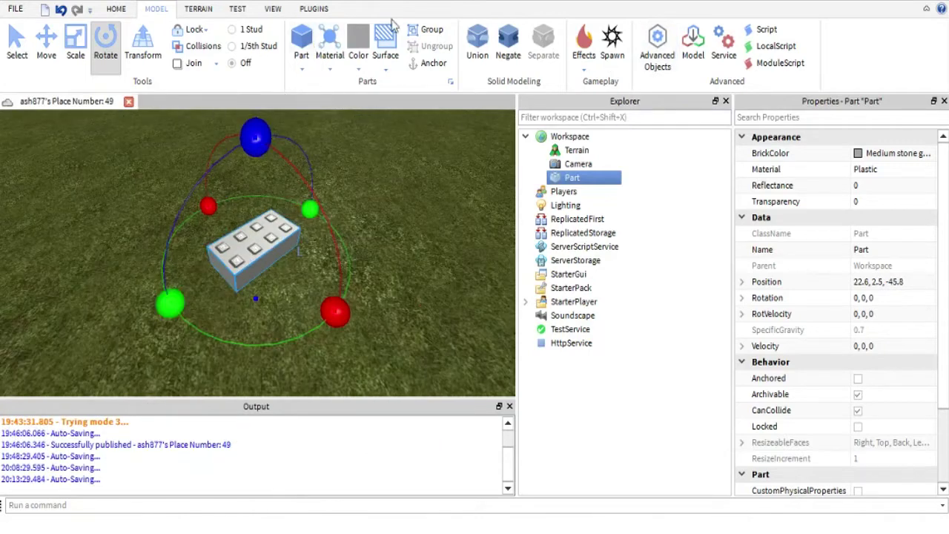
key("Delete")
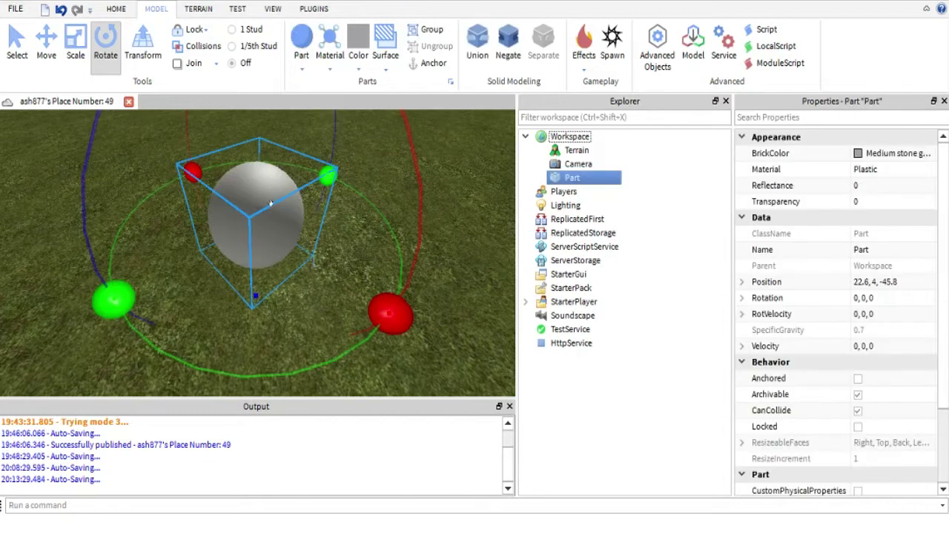
key("Delete")
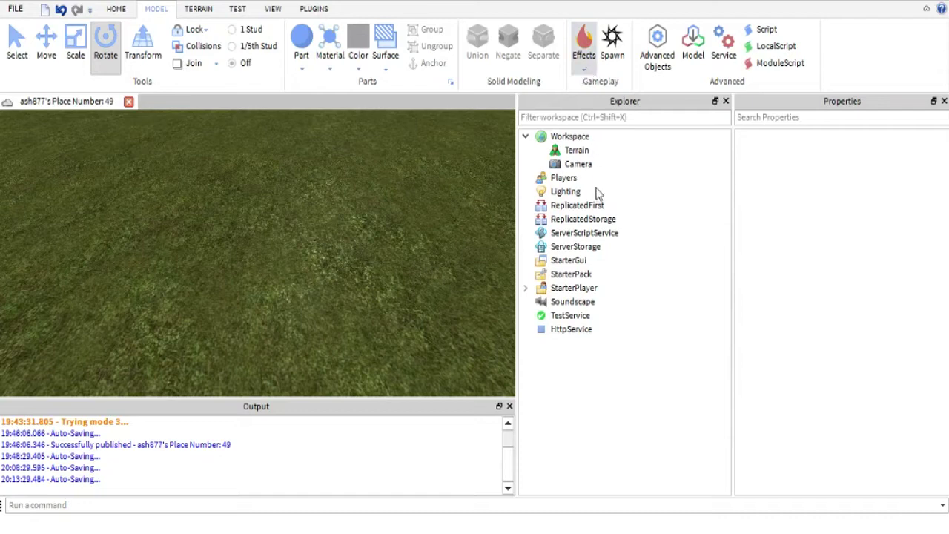
Insert a sphere part, browse the Advanced Objects available for it, and delete the sphere.
left_click(656, 61)
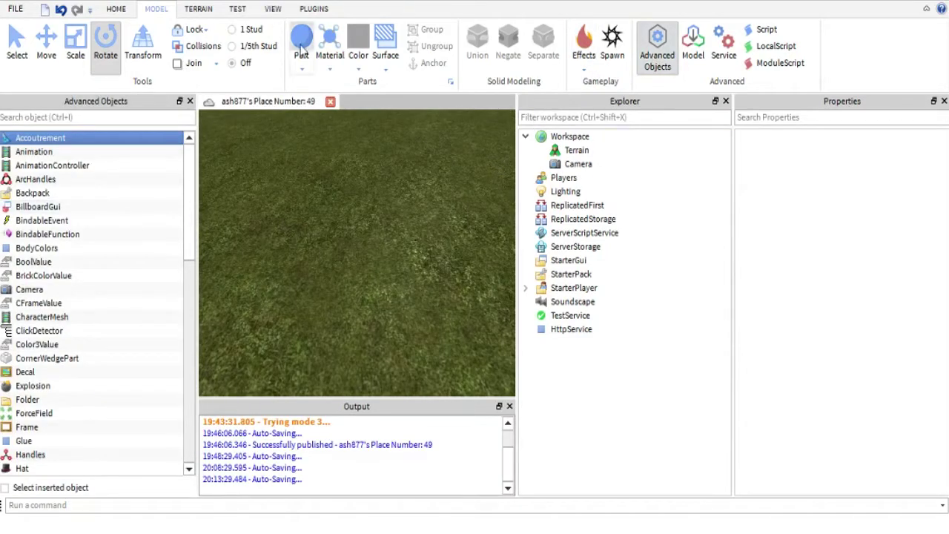
left_click(301, 40)
left_click_drag(185, 207, 191, 381)
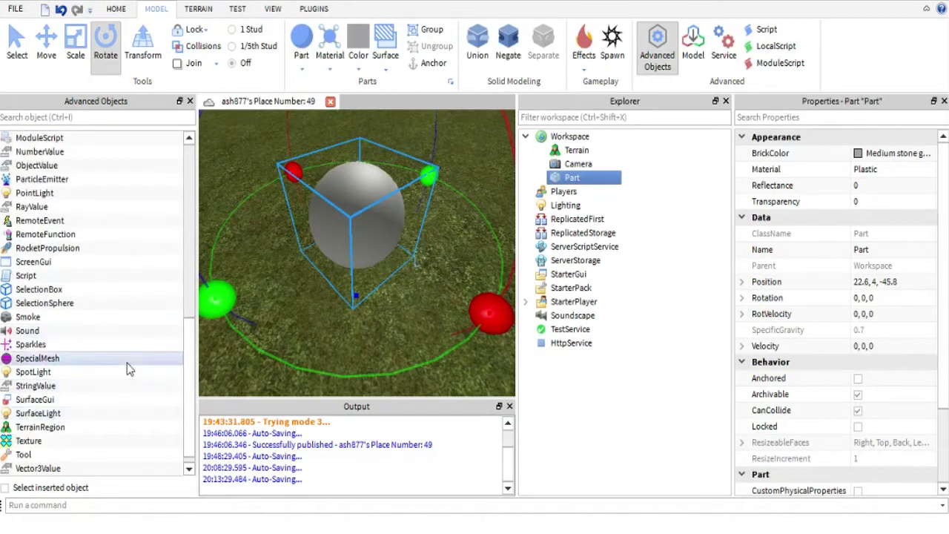
left_click(189, 101)
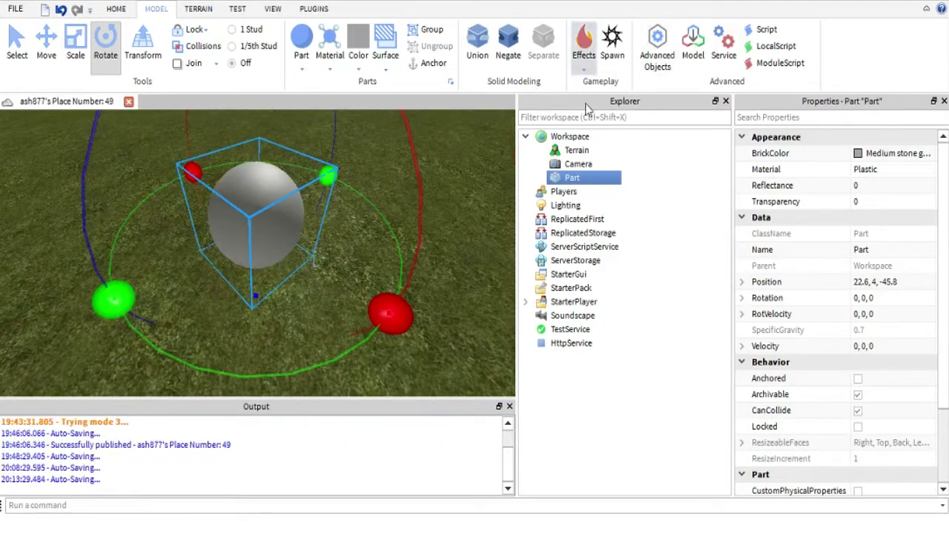
left_click(588, 105)
mouse_move(258, 246)
right_mouse_down()
mouse_move(272, 241)
mouse_move(251, 254)
mouse_move(258, 246)
right_mouse_up()
key("Delete")
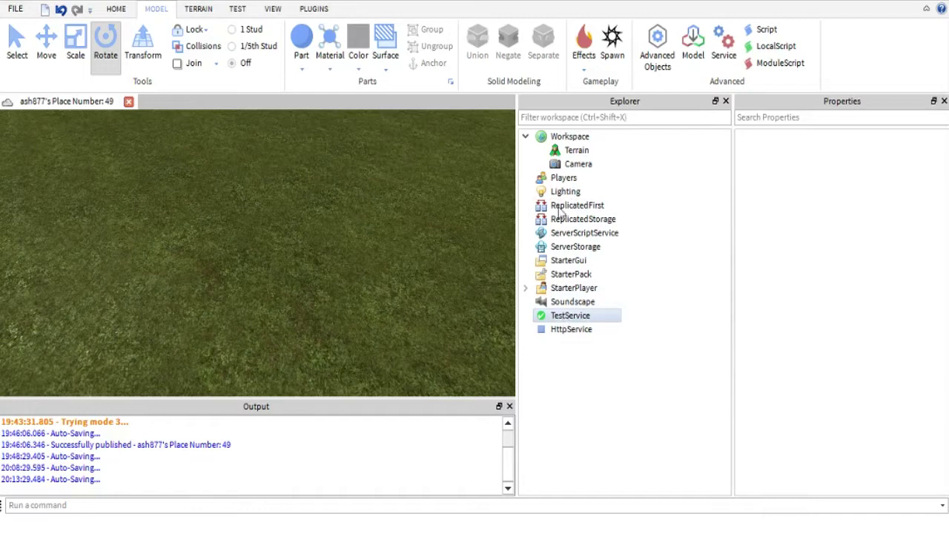
Browse the Advanced Objects available for the Workspace, from Accoutrement down to TrussPart, and close the list.
left_click(569, 136)
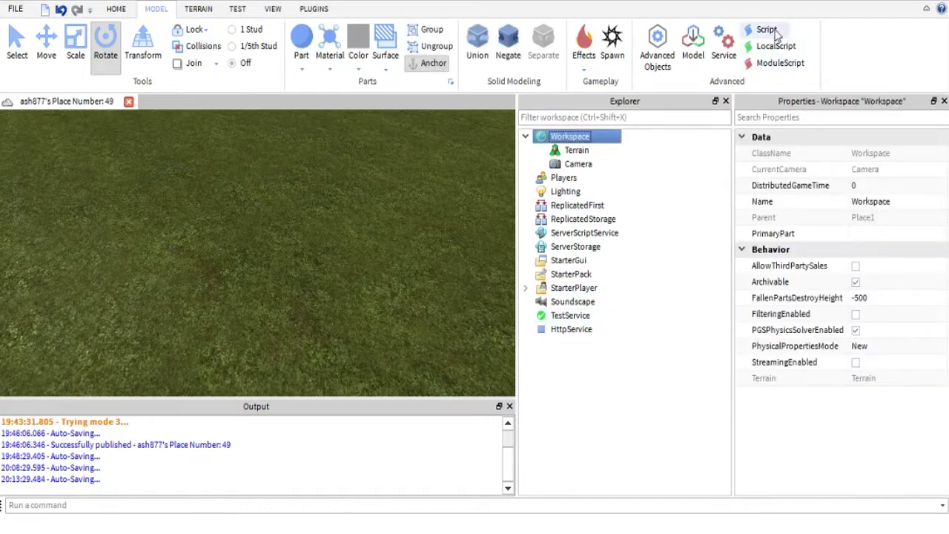
left_click(643, 59)
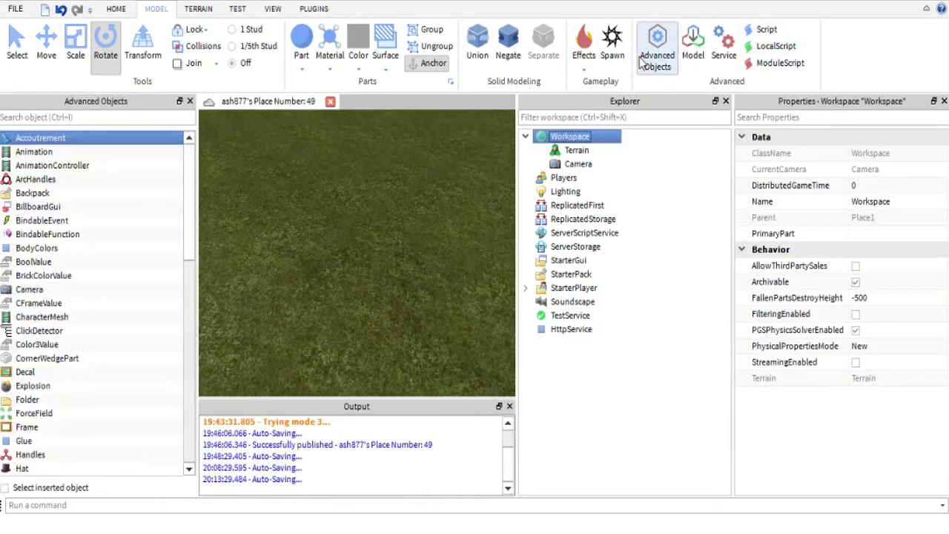
left_click_drag(189, 190, 138, 414)
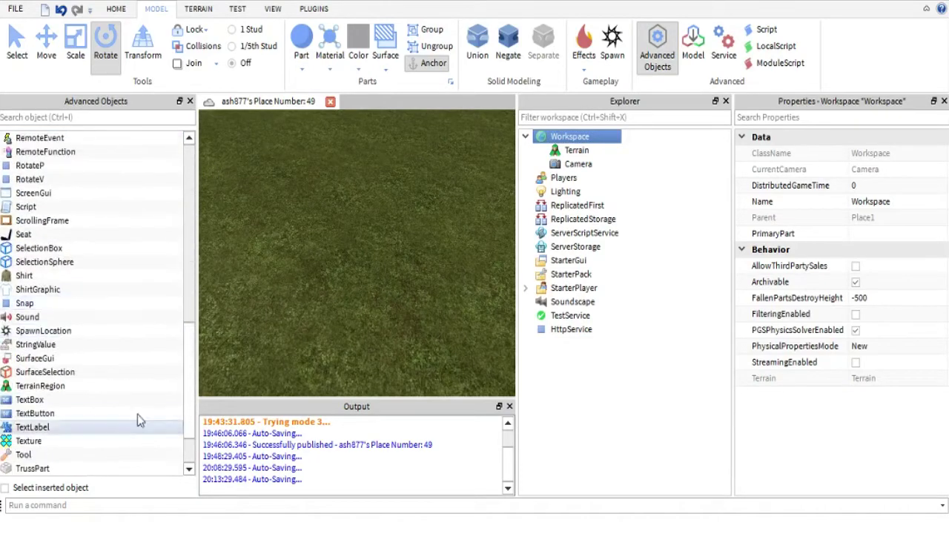
left_click(190, 101)
Insert a Script into the Workspace, clear its default code, and delete the script.
left_click(763, 30)
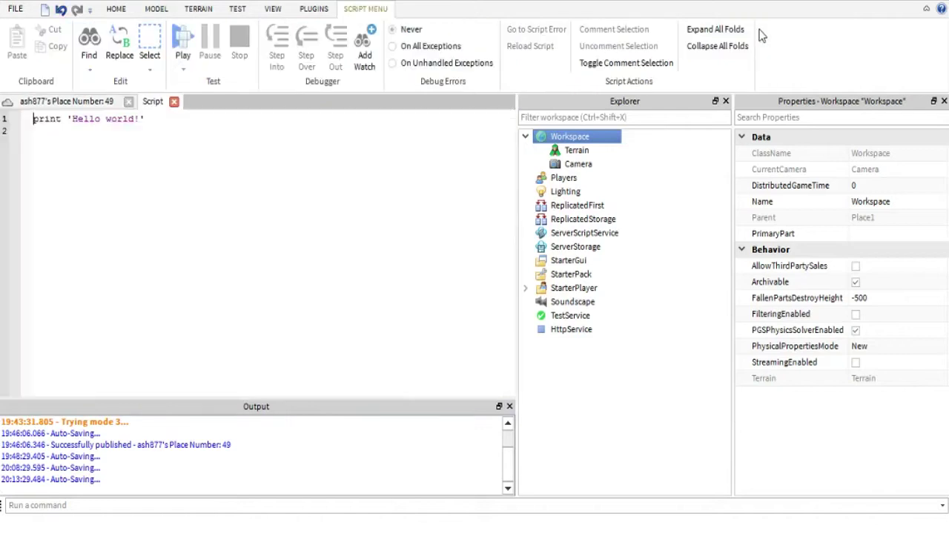
key("ctrl+a")
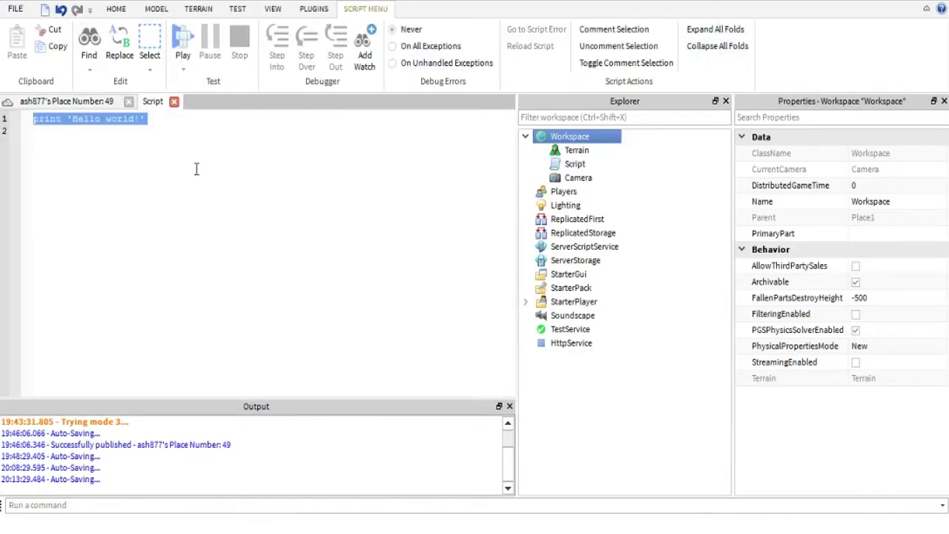
key("BackSpace")
key("ctrl+a")
left_click(174, 101)
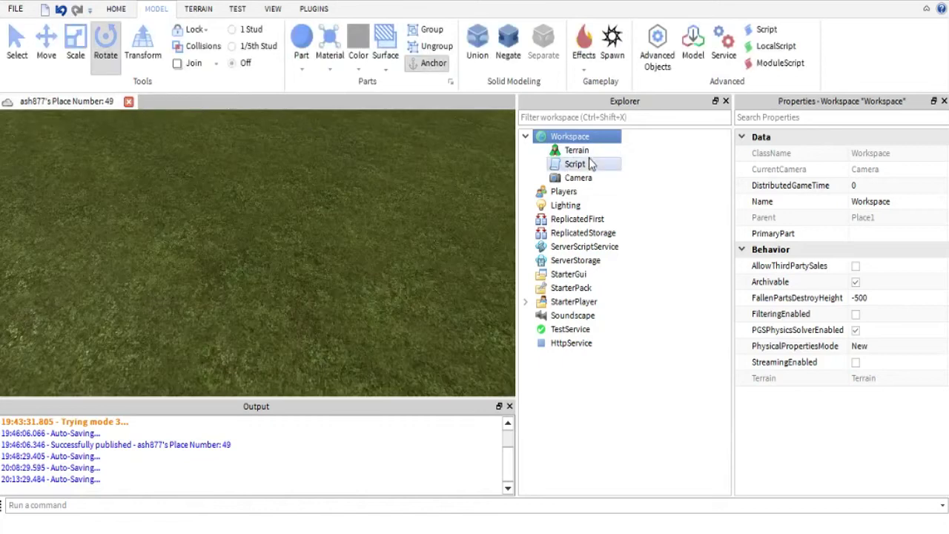
left_click(591, 164)
key("Delete")
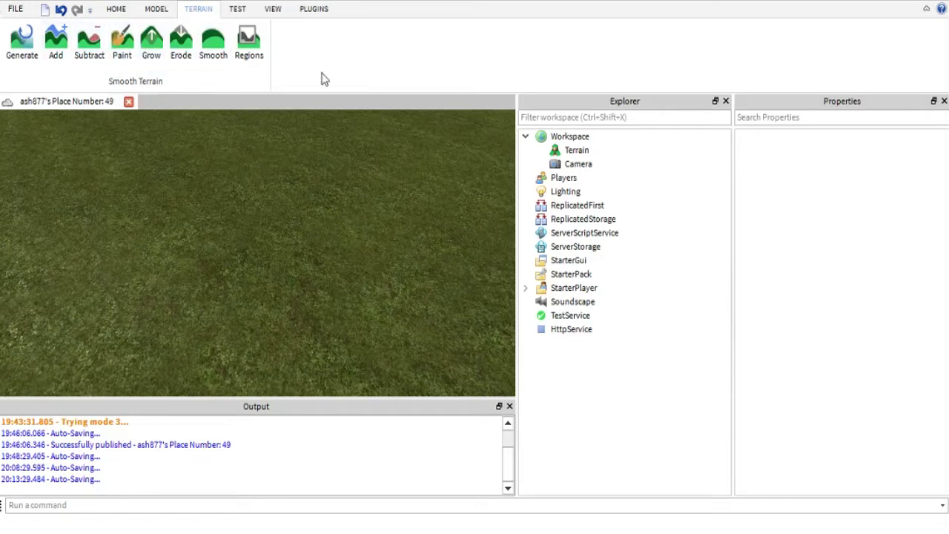
Play-test the place with a player character and stop the simulation.
right_click_drag(440, 254, 364, 240)
left_click(237, 9)
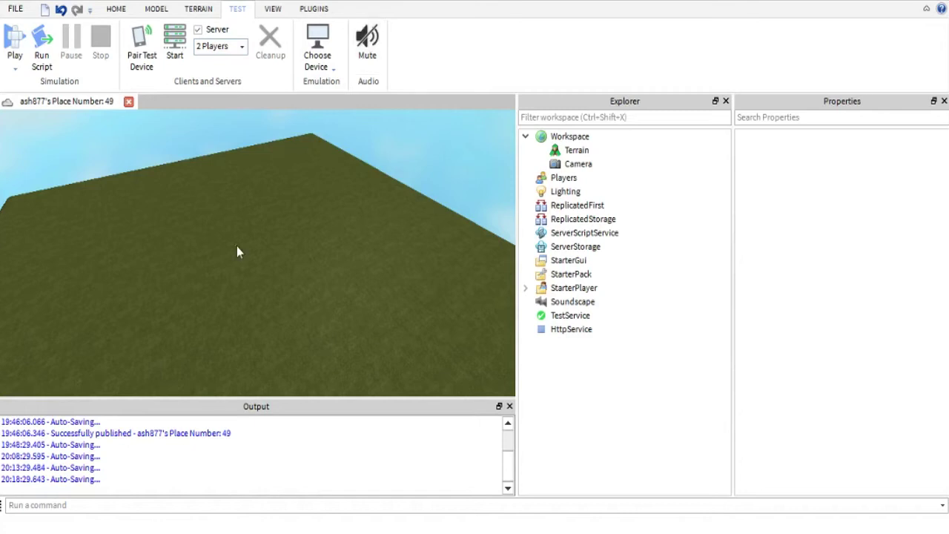
key("F5")
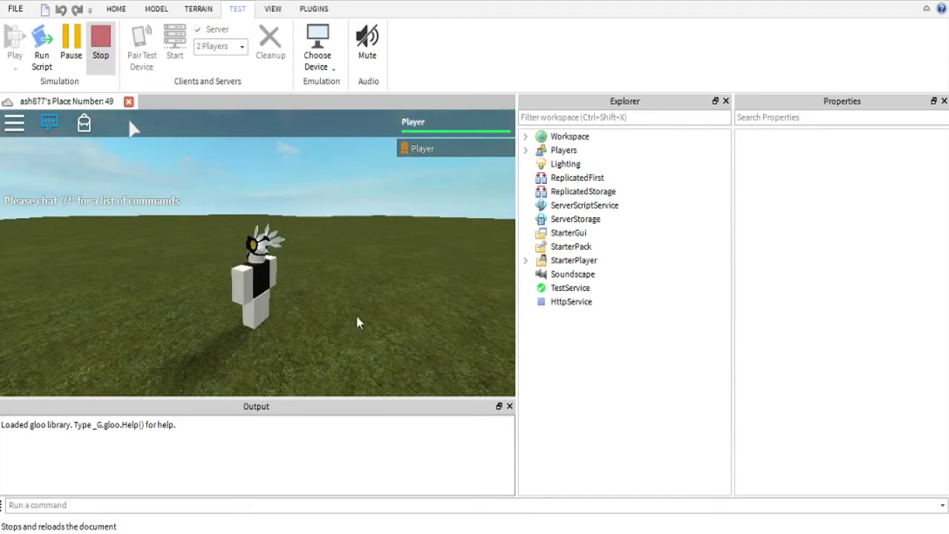
left_click(100, 48)
right_click_drag(286, 231, 256, 233)
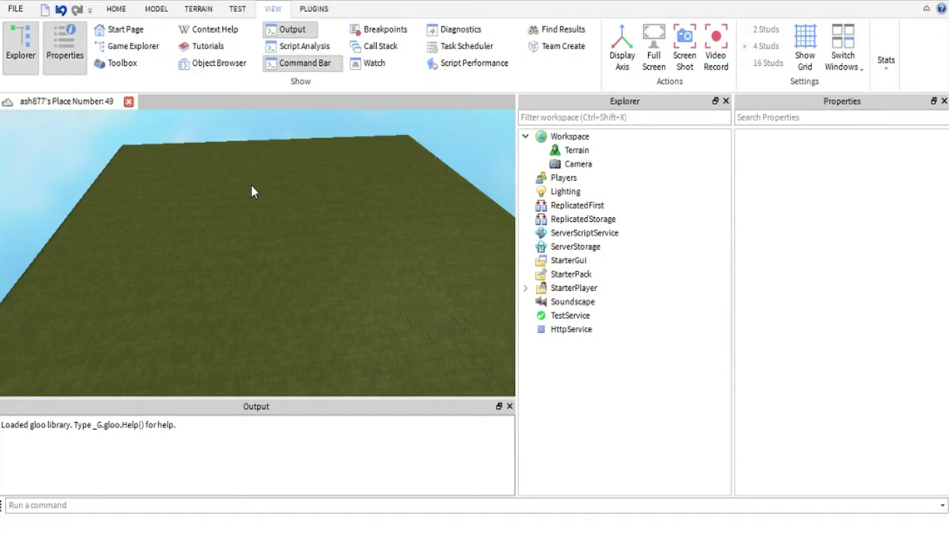
Hide the Properties and Explorer windows and show both again.
left_click(61, 46)
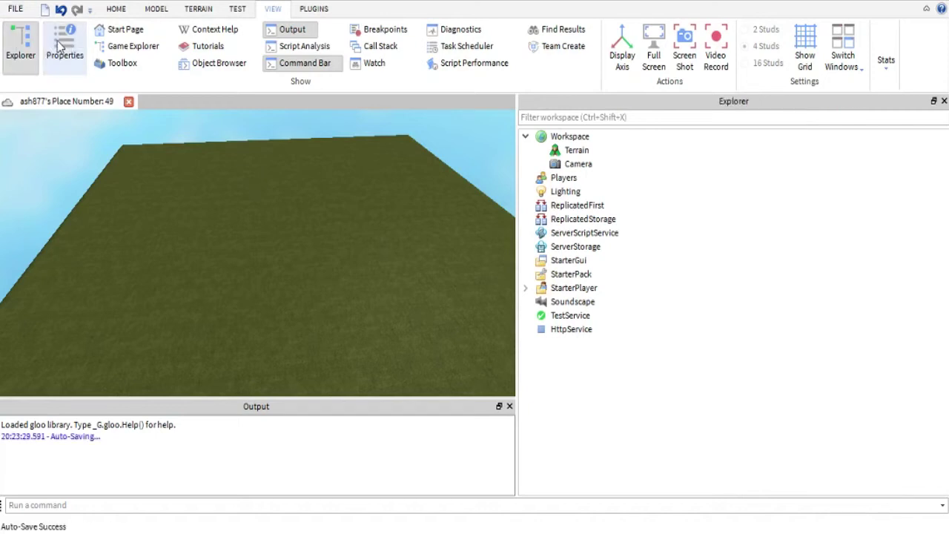
left_click(12, 46)
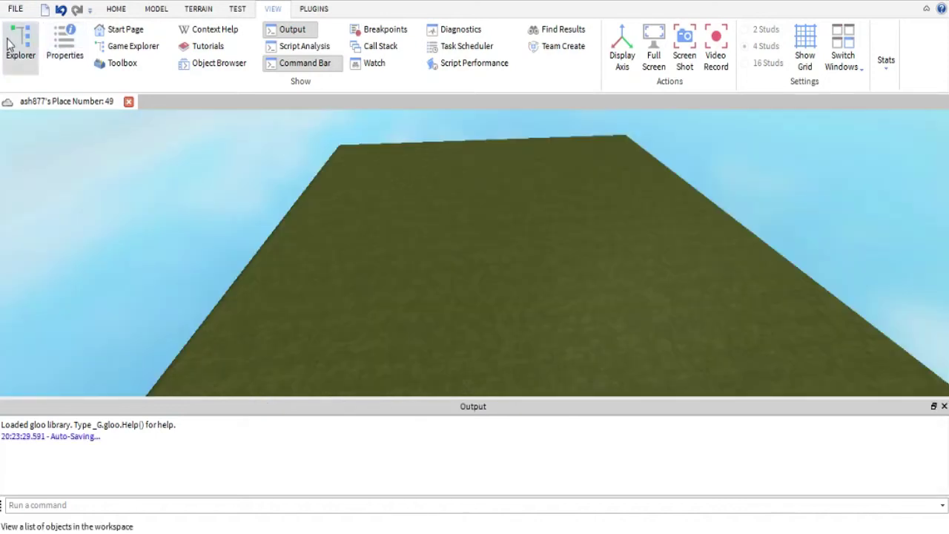
left_click(10, 46)
left_click(64, 44)
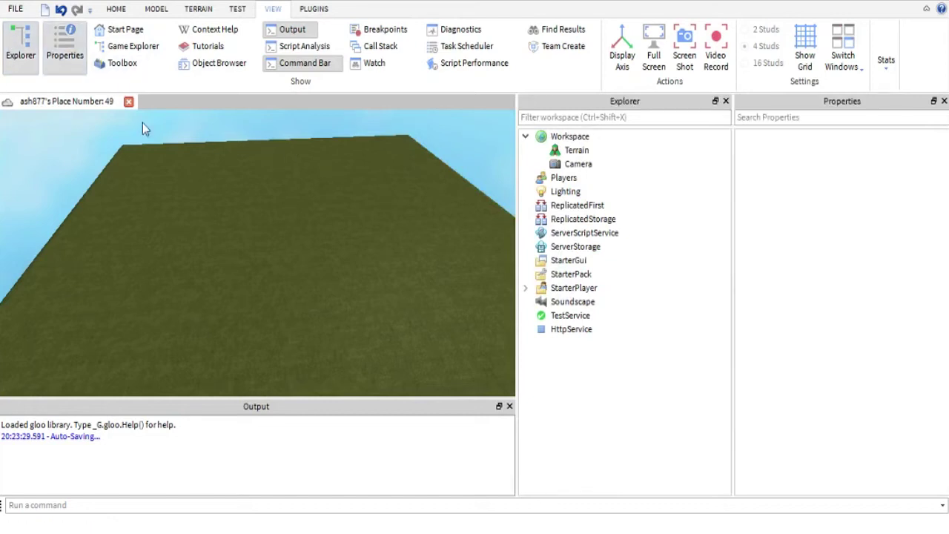
Hide and restore the Output window and the Command Bar in turn.
left_click(294, 31)
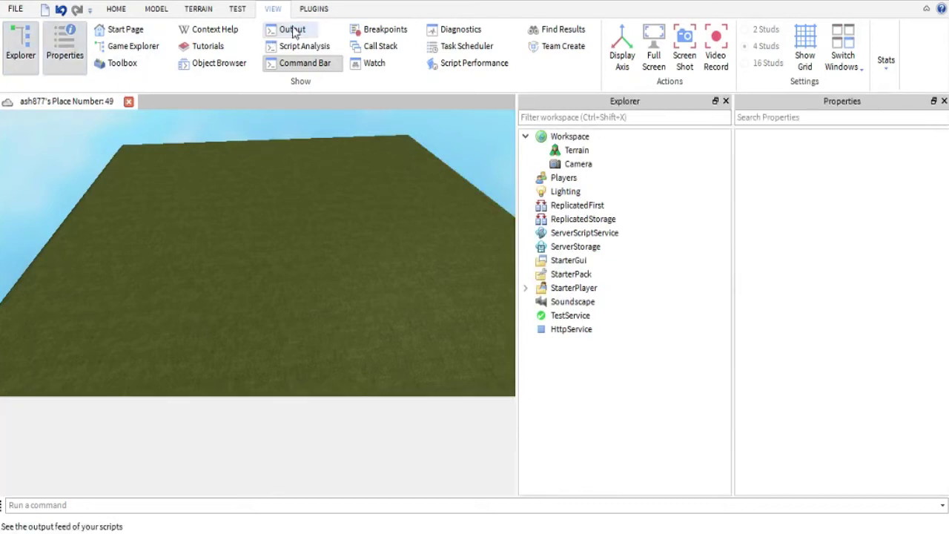
left_click(294, 30)
left_click(297, 64)
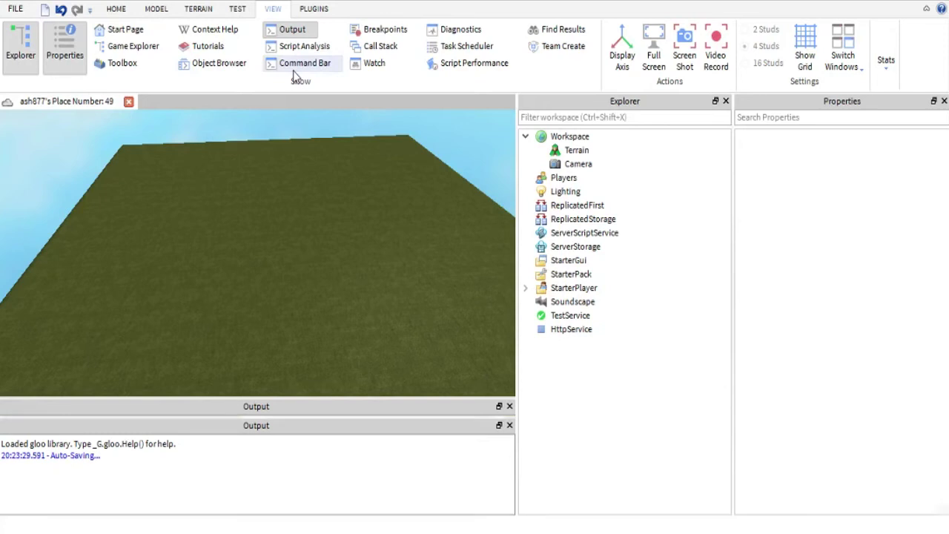
left_click(296, 66)
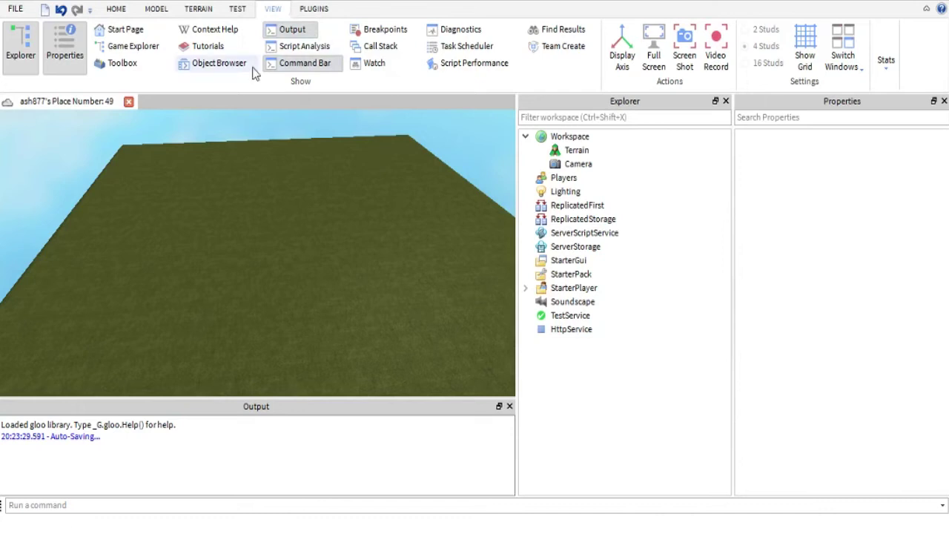
Show the Script Analysis, Diagnostics and Find Results windows one after another, closing each after viewing it.
left_click(301, 46)
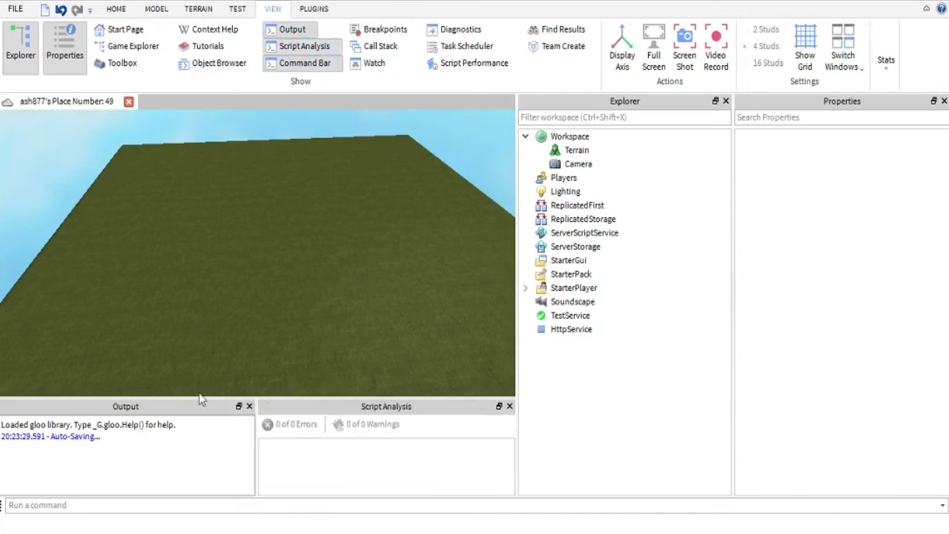
left_click(510, 406)
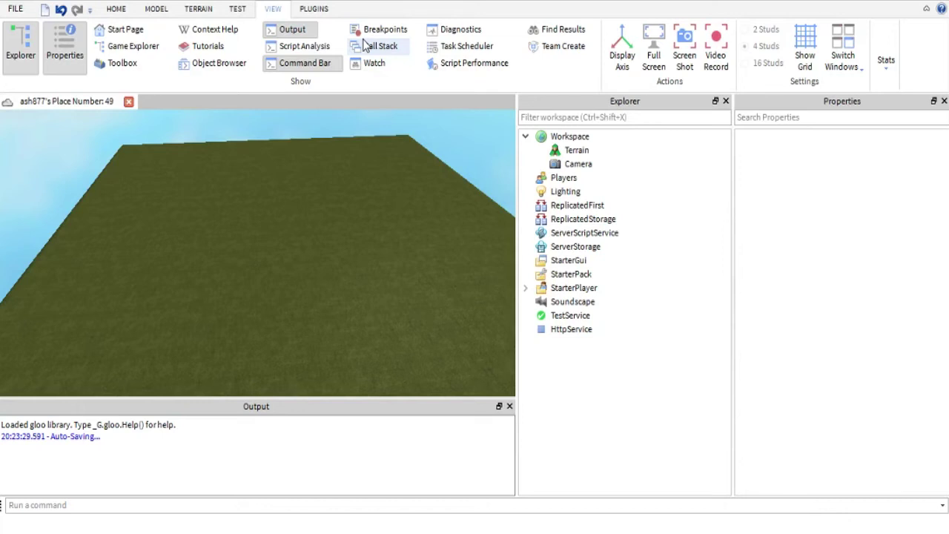
left_click(448, 31)
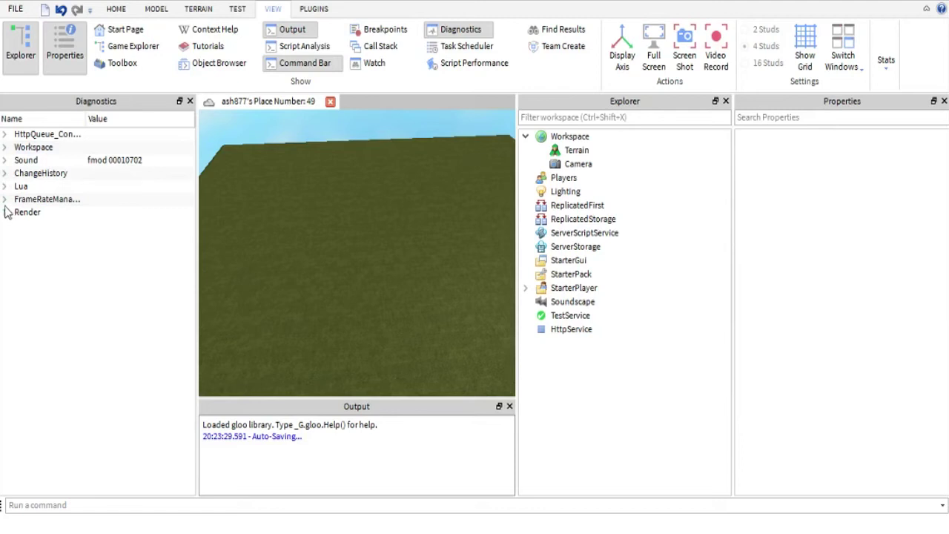
left_click(190, 102)
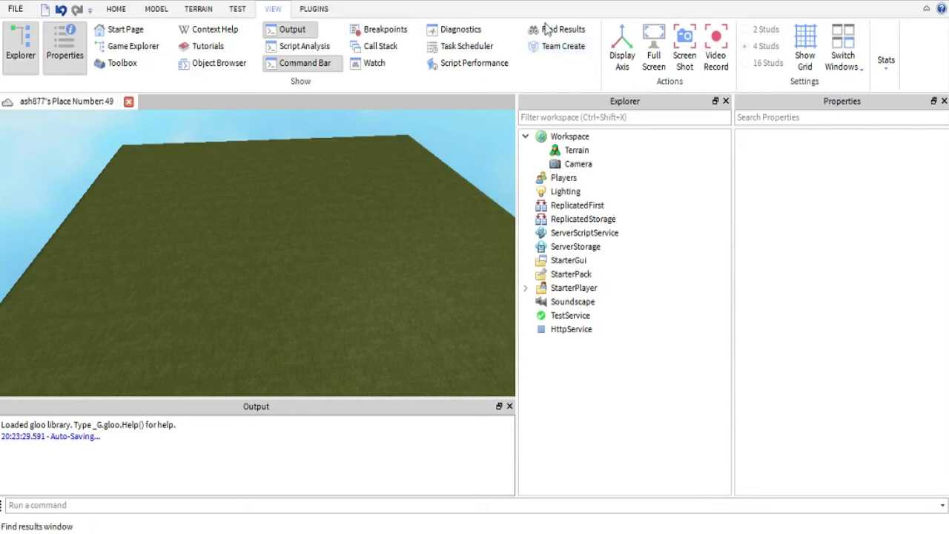
left_click(553, 29)
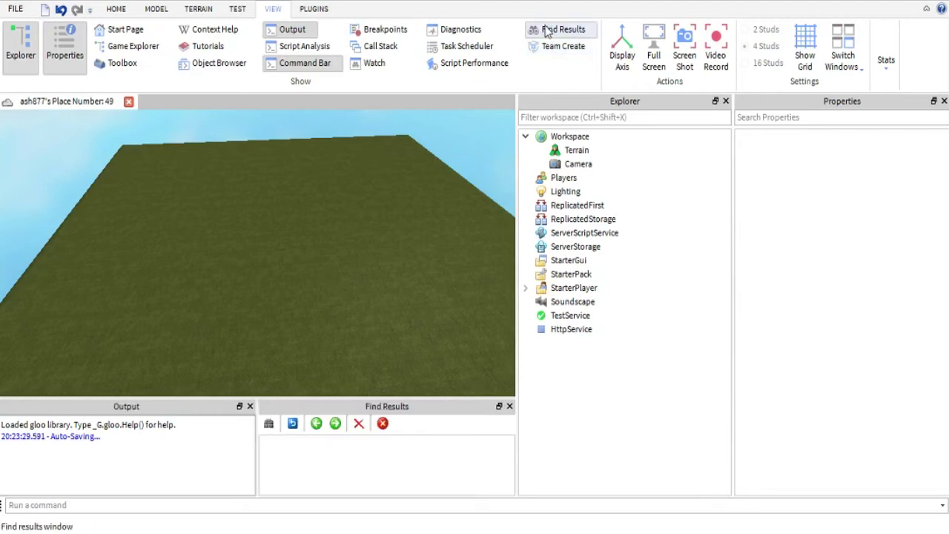
left_click(509, 407)
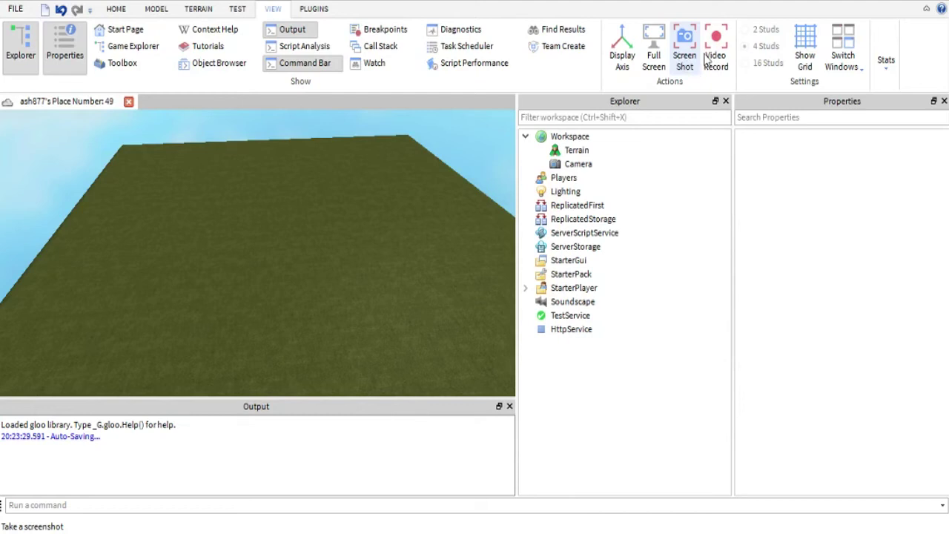
Turn on the grid to view it over the baseplate and turn it off again.
left_click(804, 54)
right_click_drag(267, 194, 267, 195)
right_click_drag(346, 220, 292, 193)
left_click(806, 49)
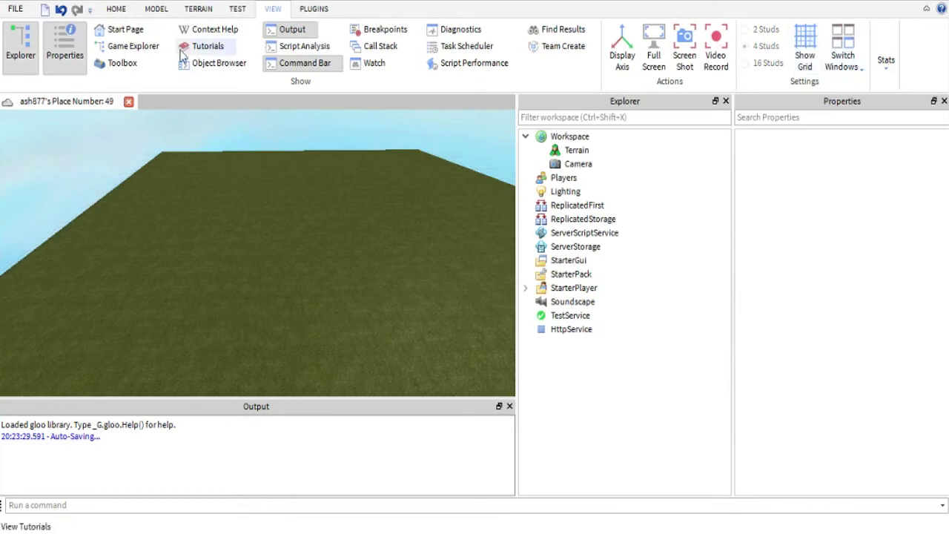
View the Start Page and the Script reference in Context Help, closing each one after viewing.
left_click(124, 31)
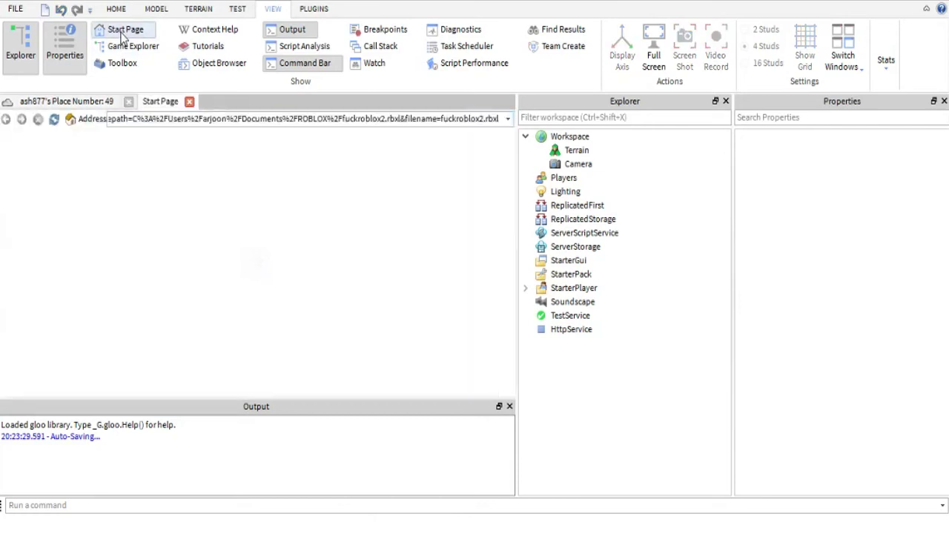
left_click(189, 101)
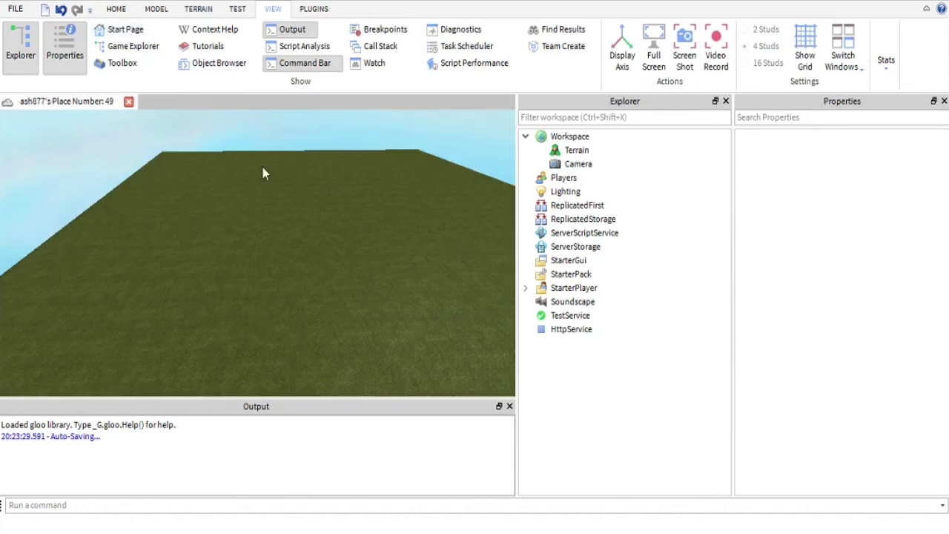
left_click(209, 35)
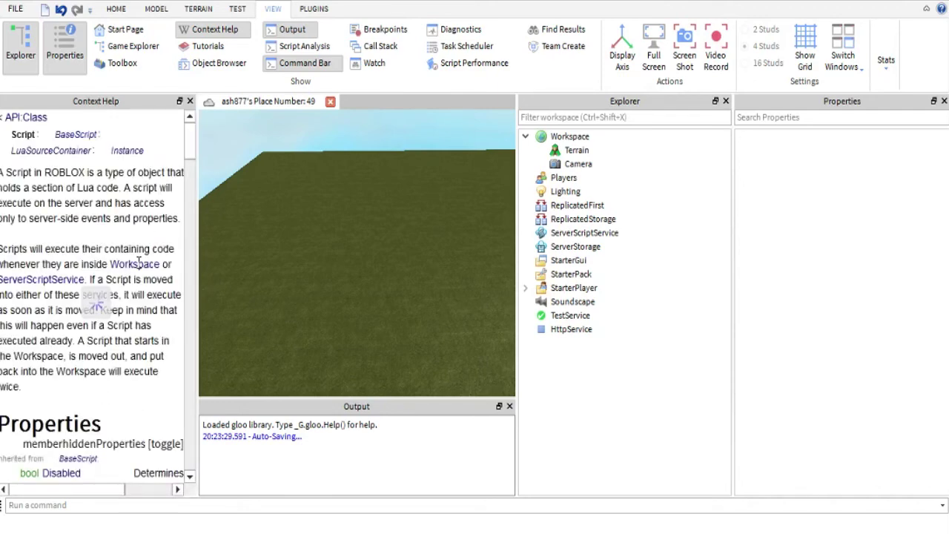
mouse_move(188, 148)
left_mouse_down()
mouse_move(186, 319)
mouse_move(186, 282)
left_mouse_up()
left_click_drag(211, 209, 197, 103)
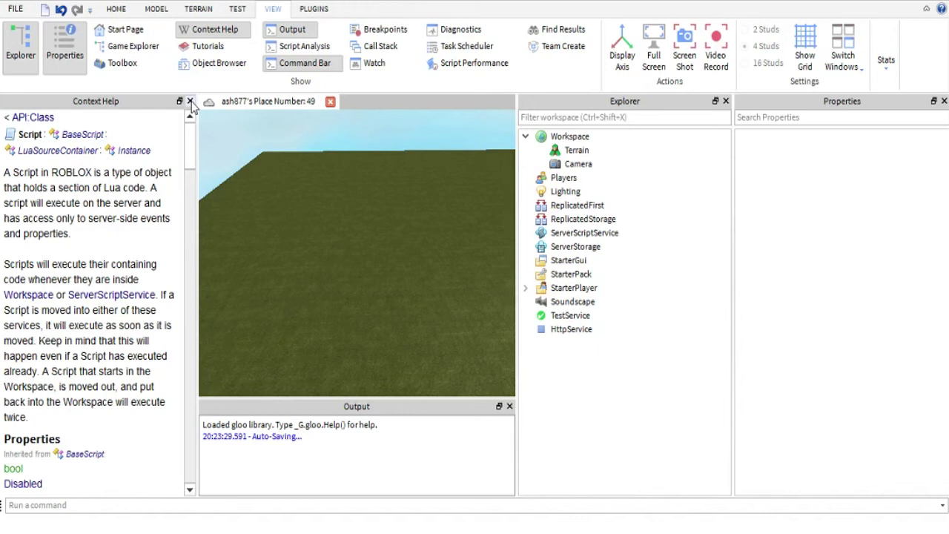
left_click(190, 102)
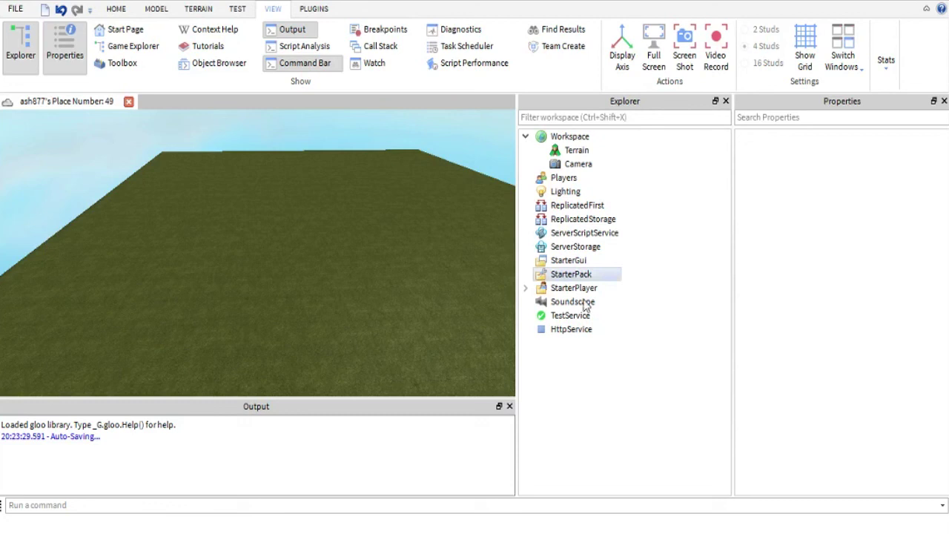
Point out the command entry line and highlight the auto-save message in the Output window.
left_click(267, 507)
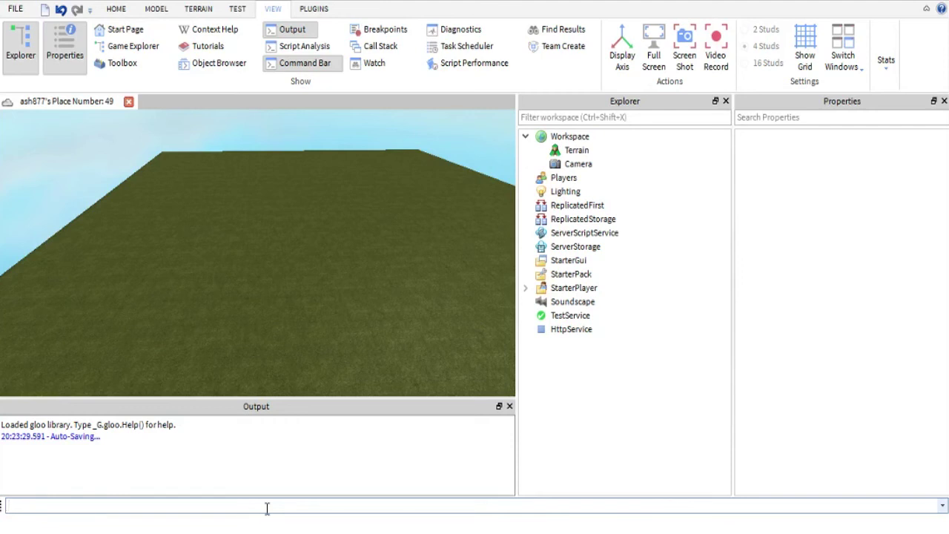
left_click_drag(78, 452, 2, 438)
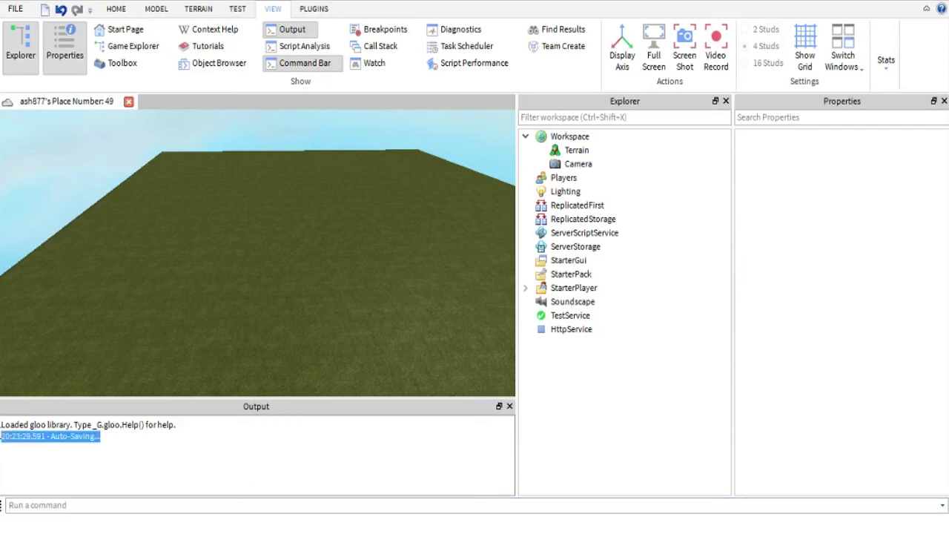
left_click(115, 442)
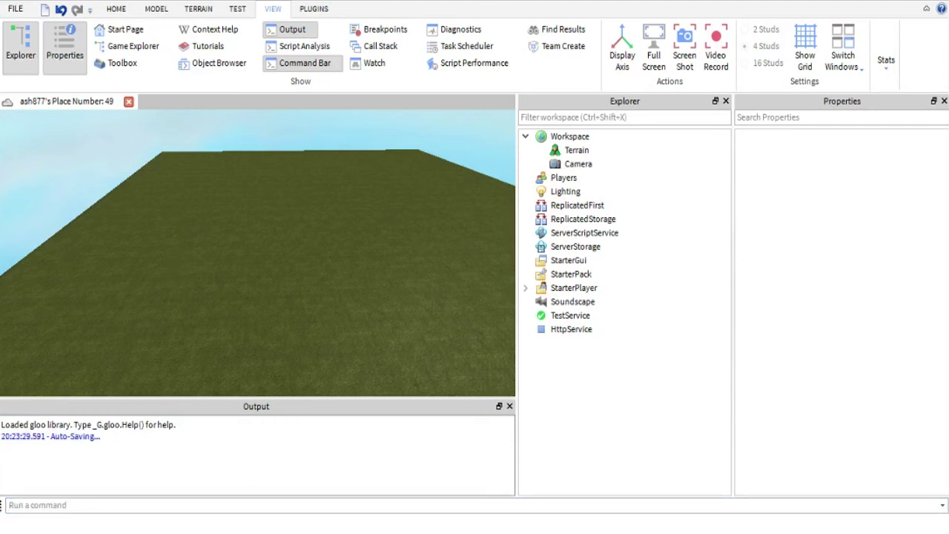
Show the installed plugins, and switch Building Tools by F3X on to view its tools and off again.
left_click(317, 9)
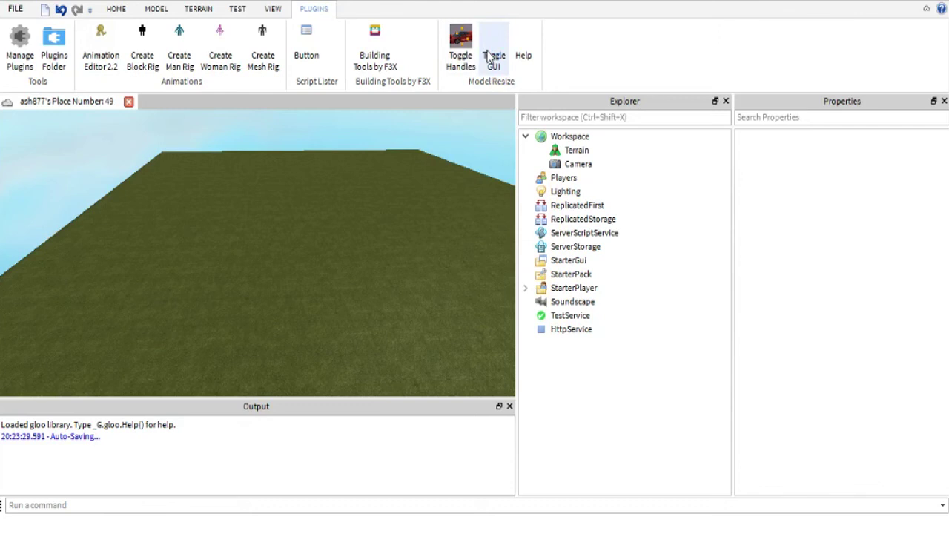
left_click(374, 57)
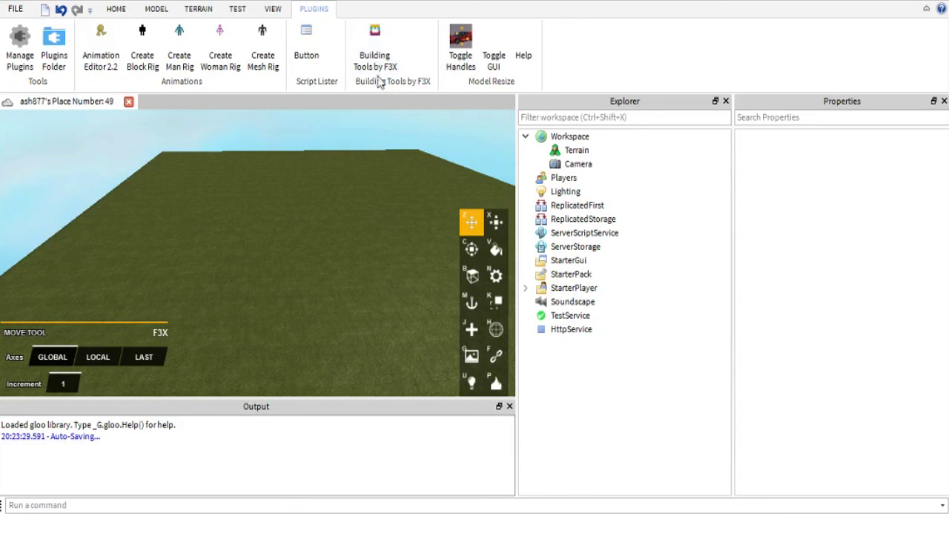
left_click(376, 48)
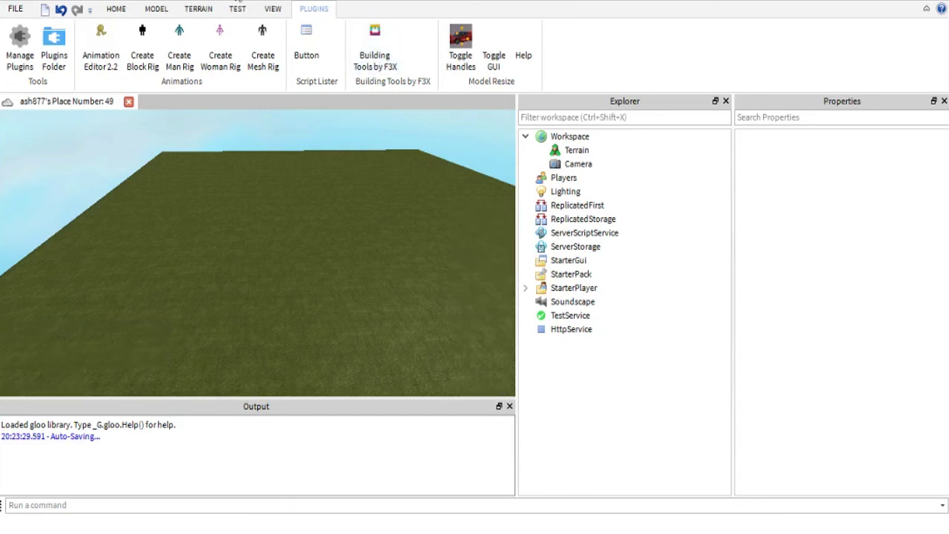
left_click(156, 9)
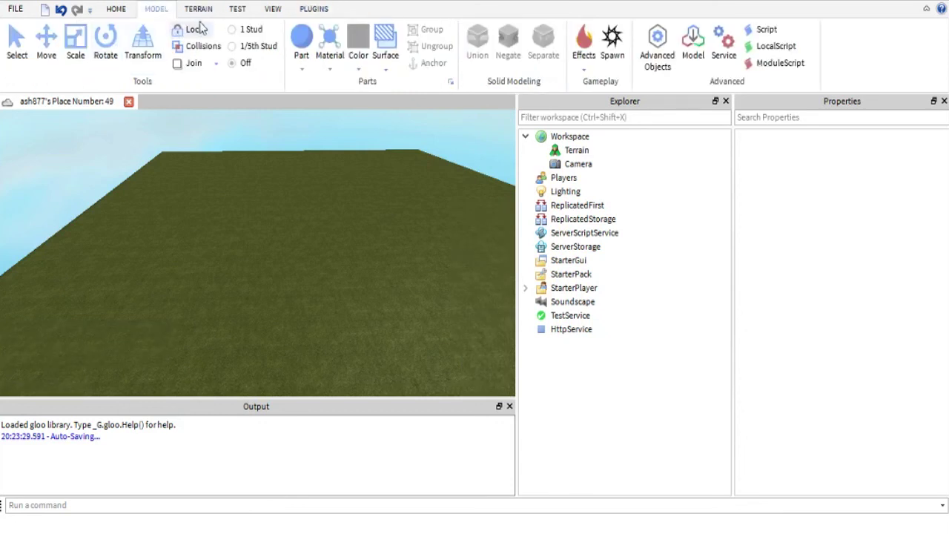
left_click(116, 10)
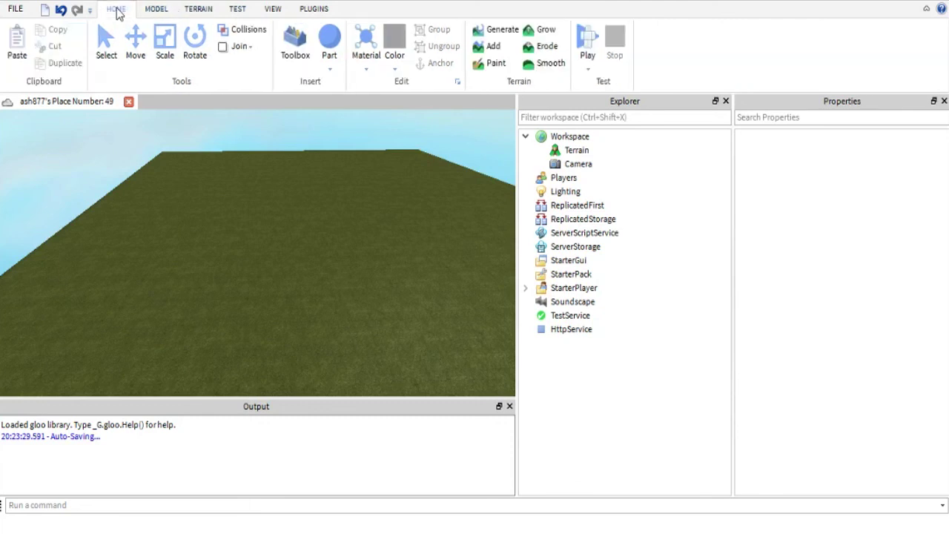
left_click(273, 10)
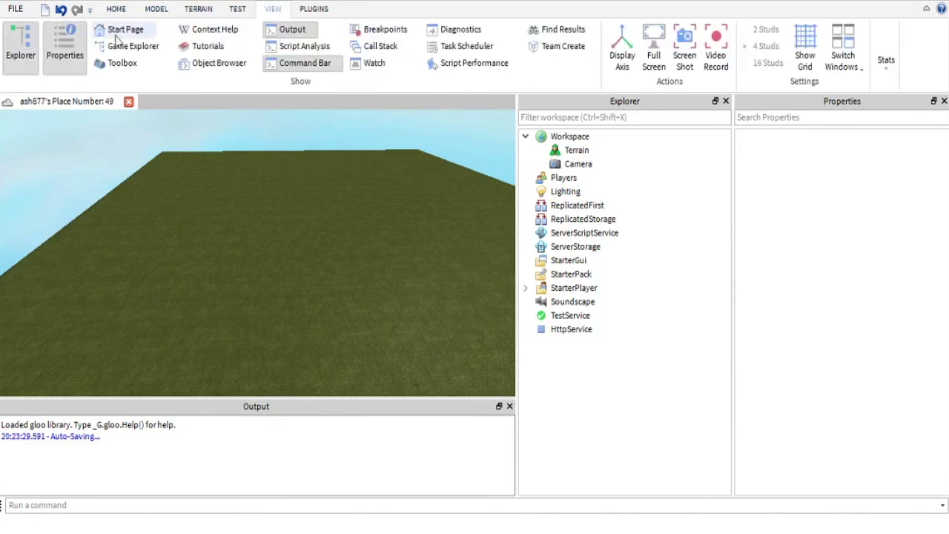
left_click(312, 9)
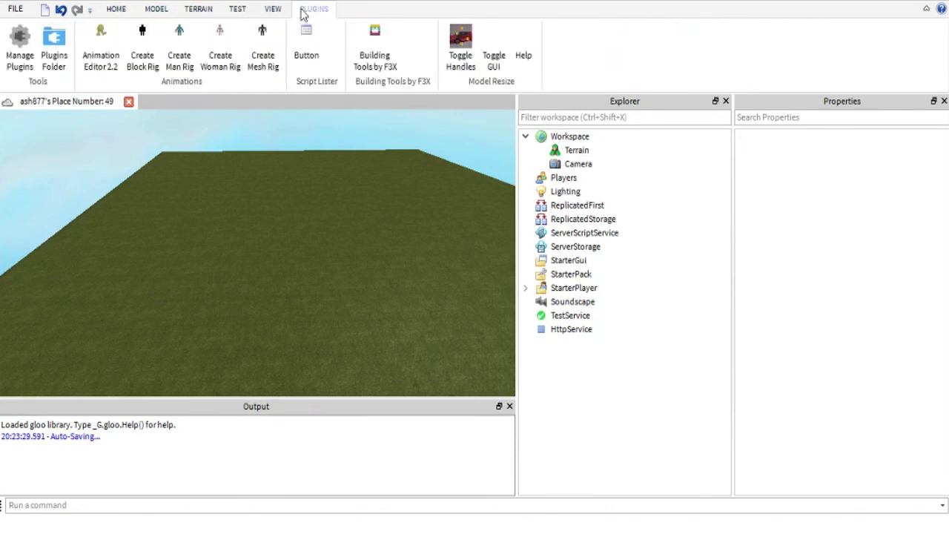